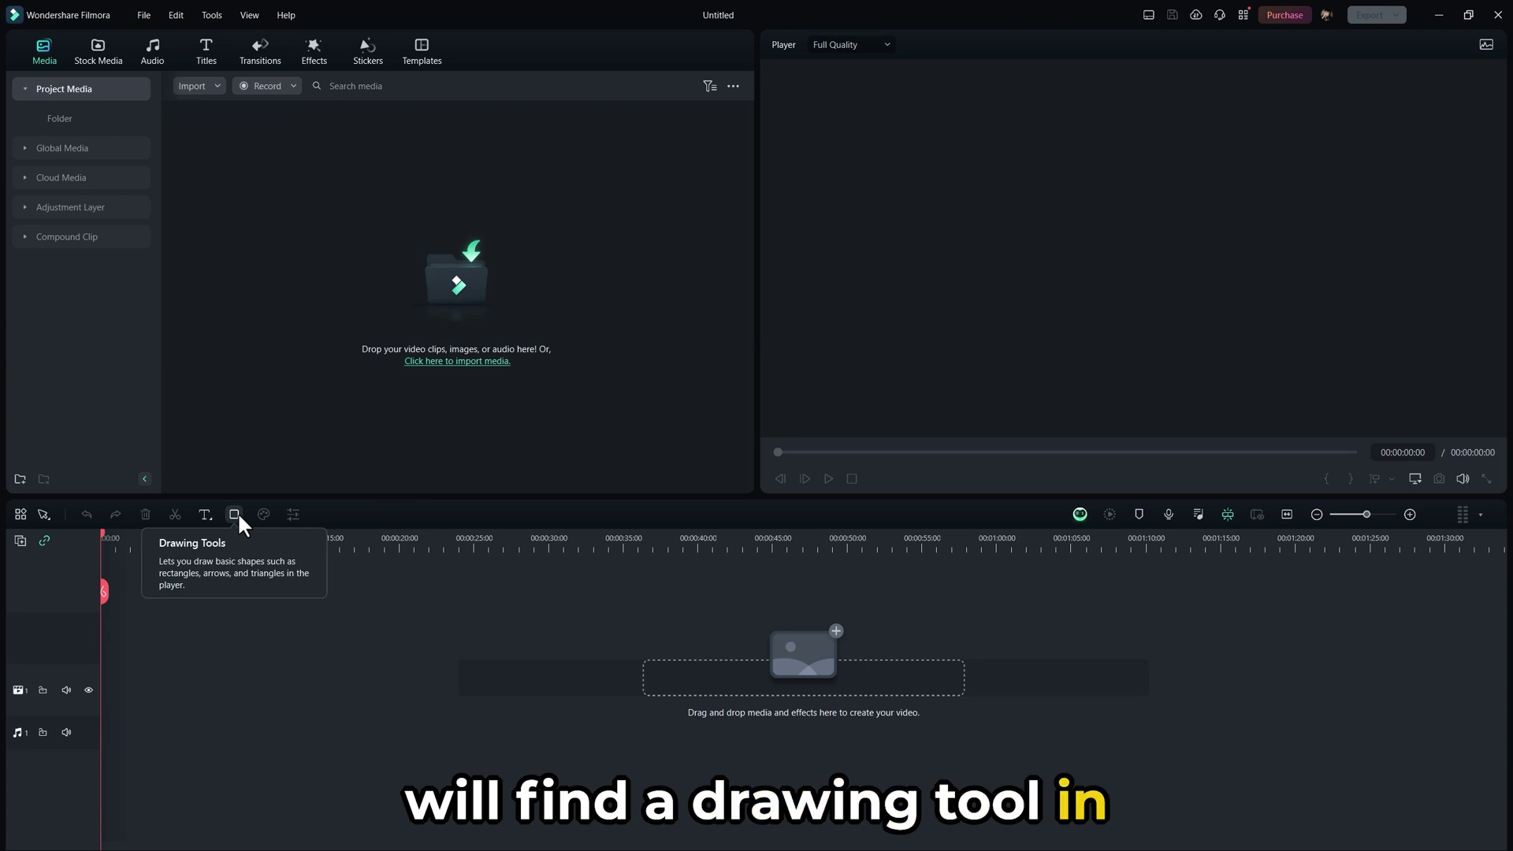
- Bring up the Drawing Tools shape list: Rectangle, Arrow, Ellipse and Triangle
mouse_move(238, 514)
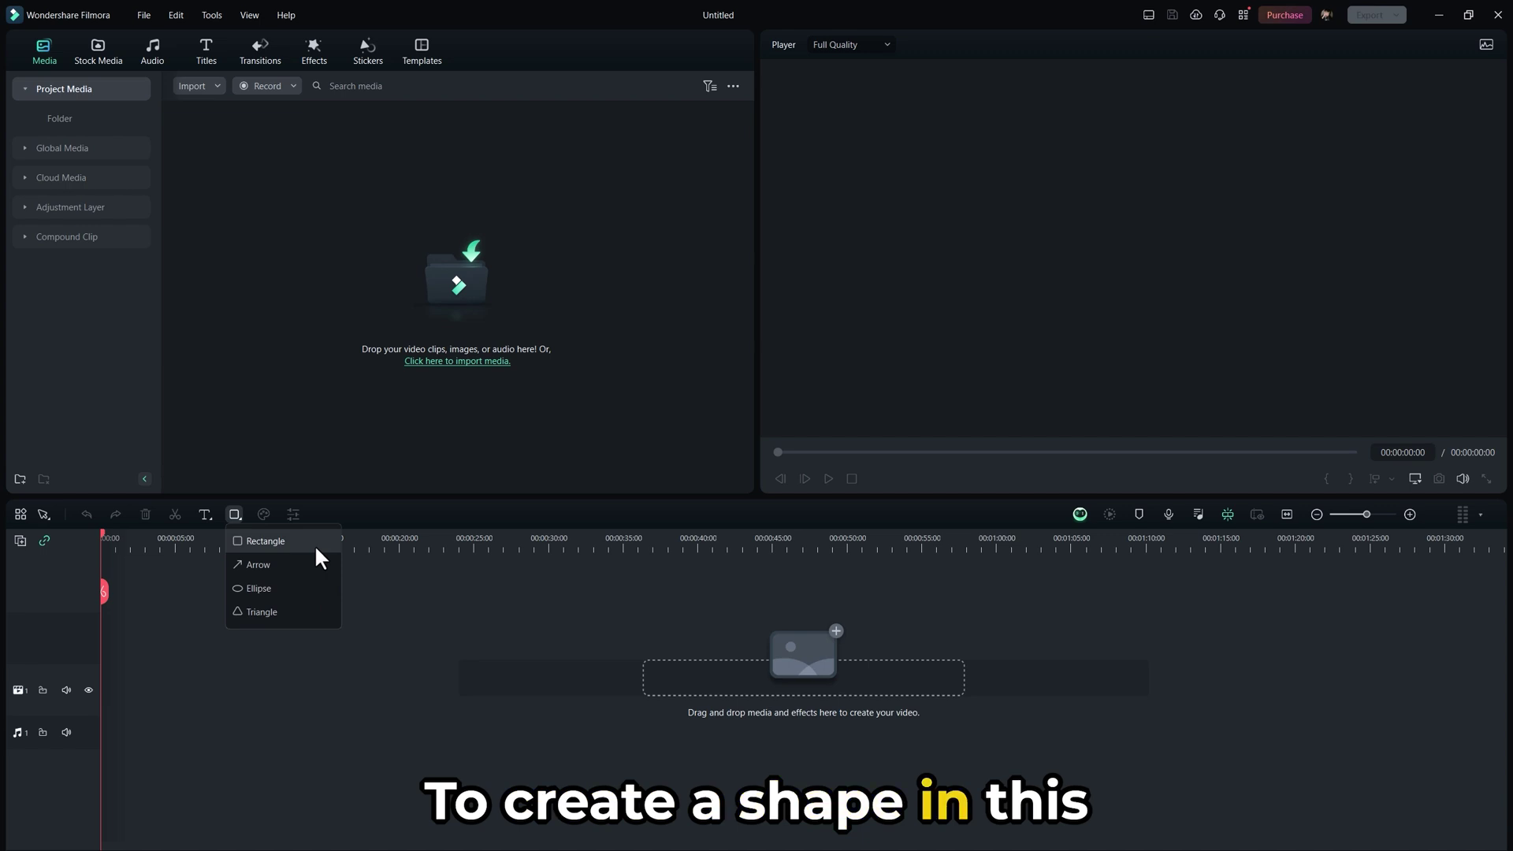
- Draw a rectangle in the middle of the frame and open its shape settings
left_click(314, 545)
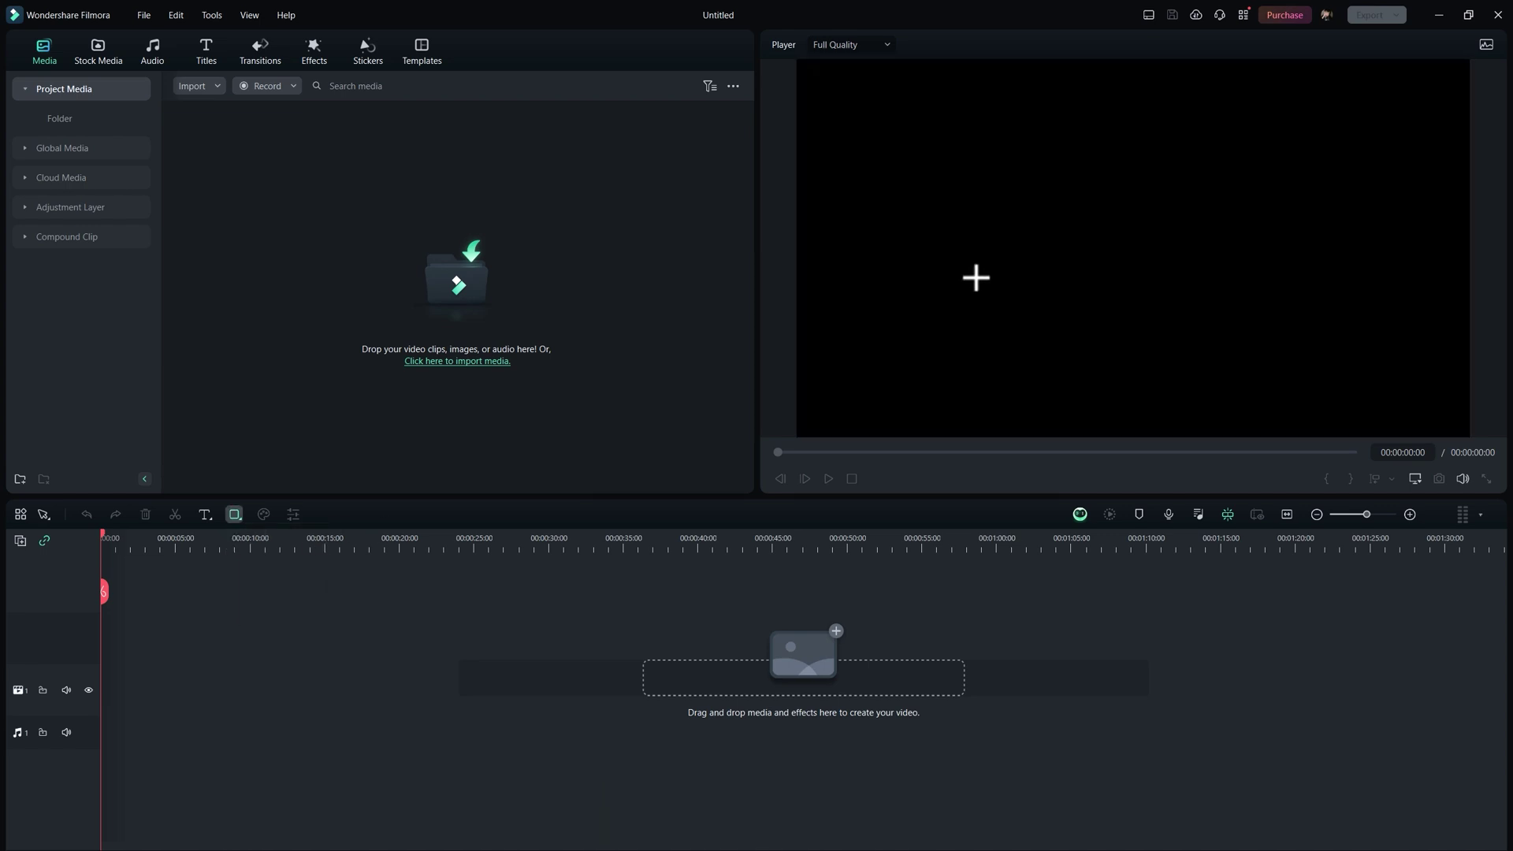
left_click_drag(906, 155, 1337, 359)
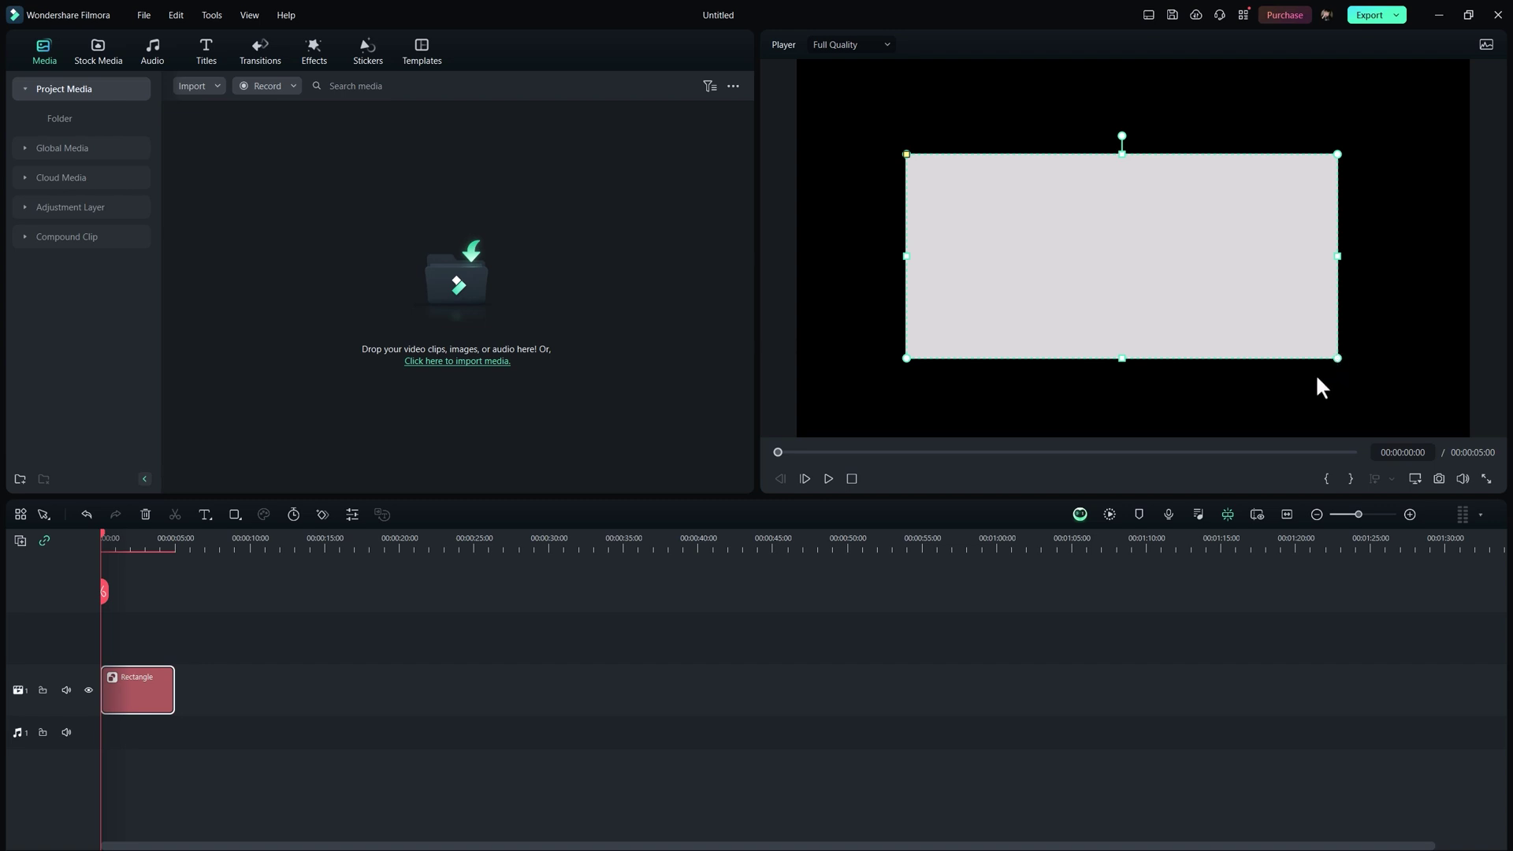
double_click(1180, 325)
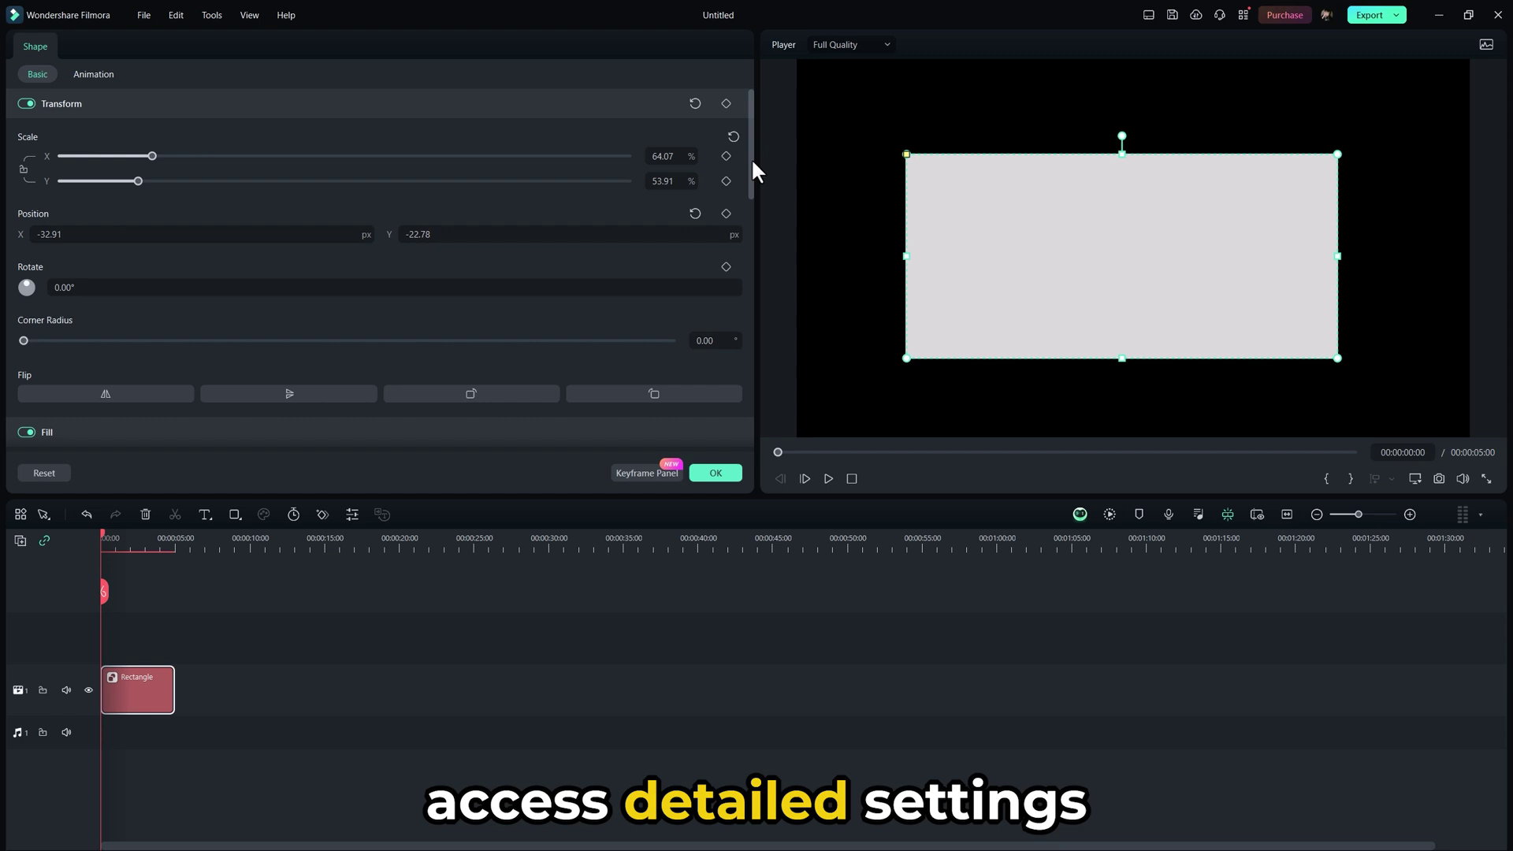
left_click_drag(750, 157, 295, 251)
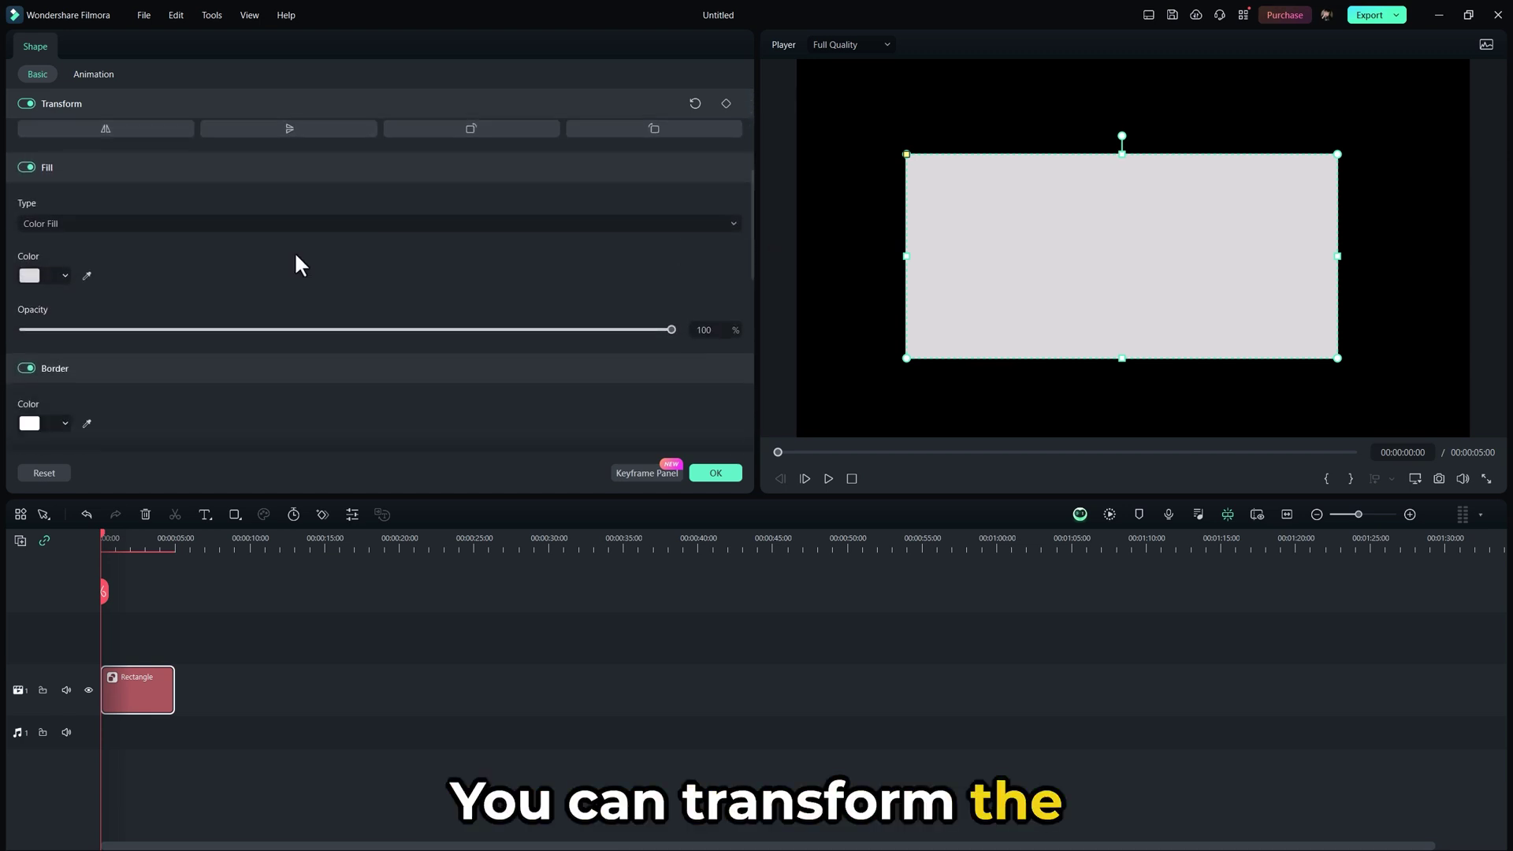
- Give the rectangle a green fill and a dark purple border
left_click(65, 276)
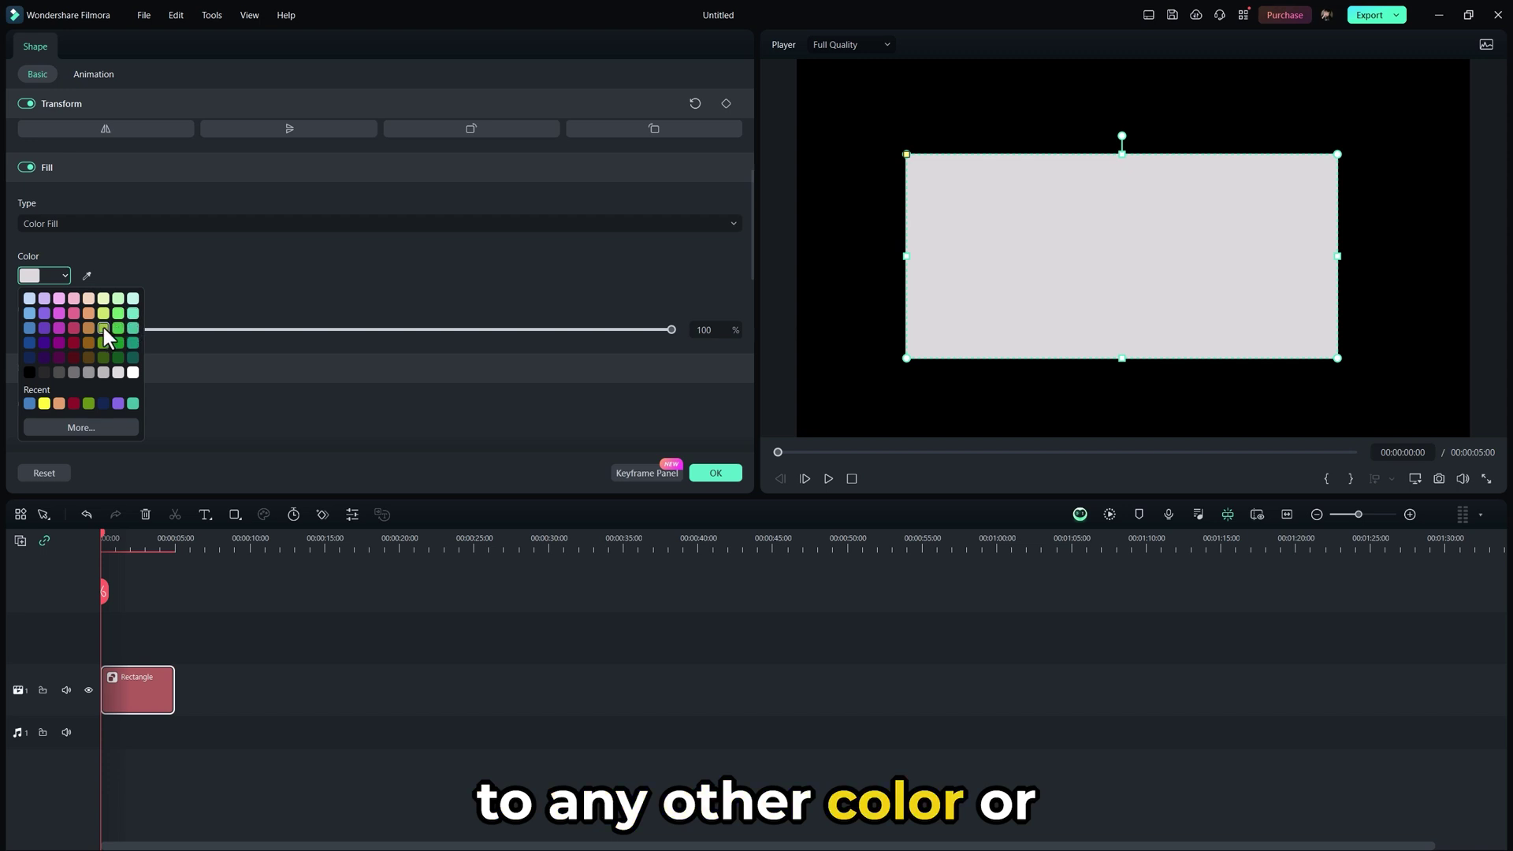
left_click(103, 328)
left_click_drag(752, 260, 366, 307)
left_click(64, 247)
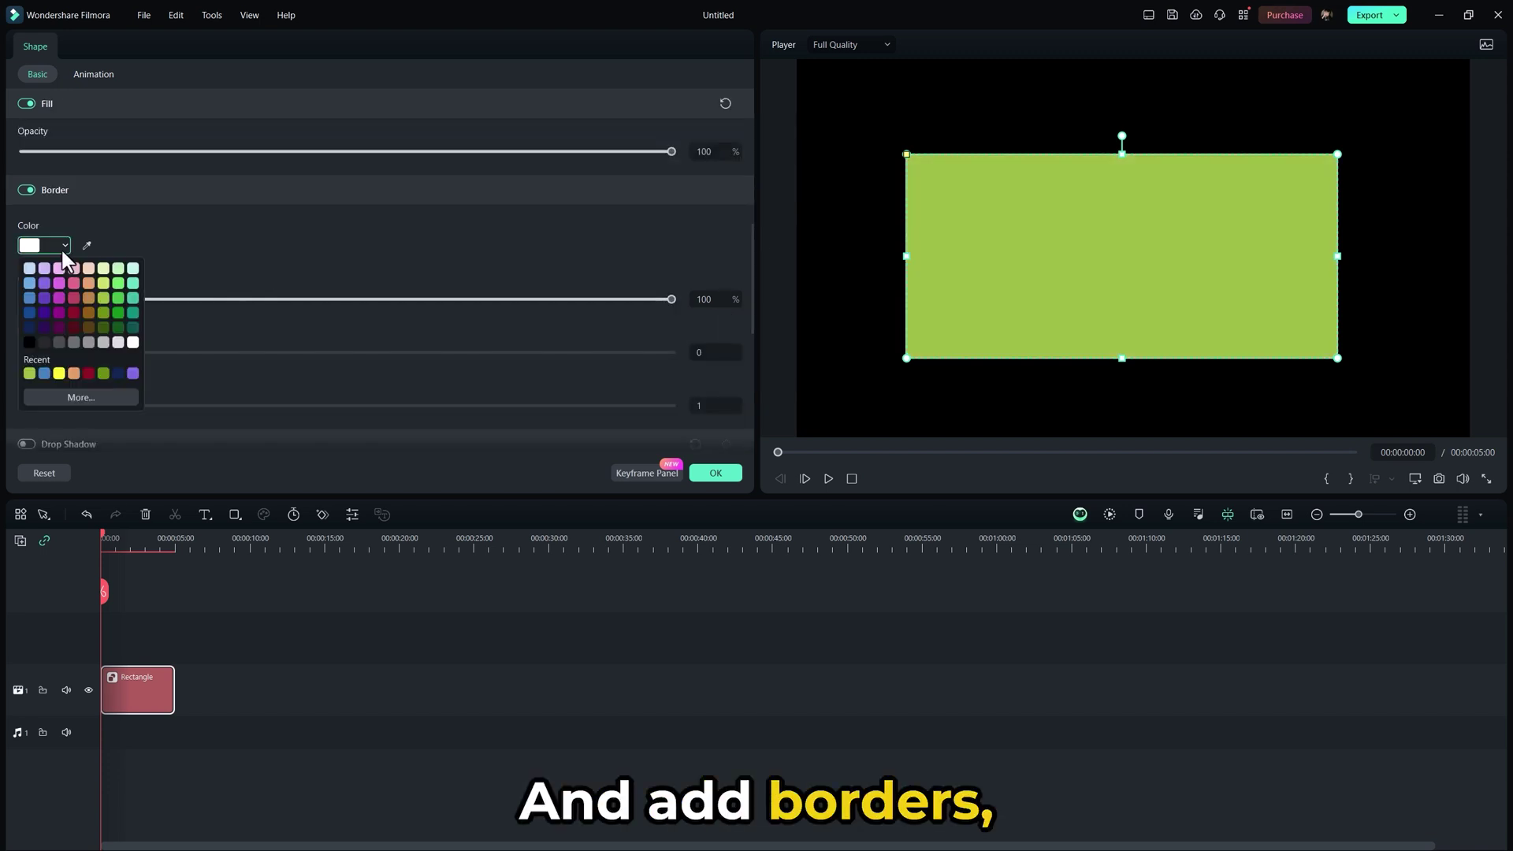
- Add a light yellow-green Projection drop shadow and fully round the corners to radius 90
left_click(59, 327)
scroll(60, 253, "down", 4)
left_click(26, 198)
left_click(197, 267)
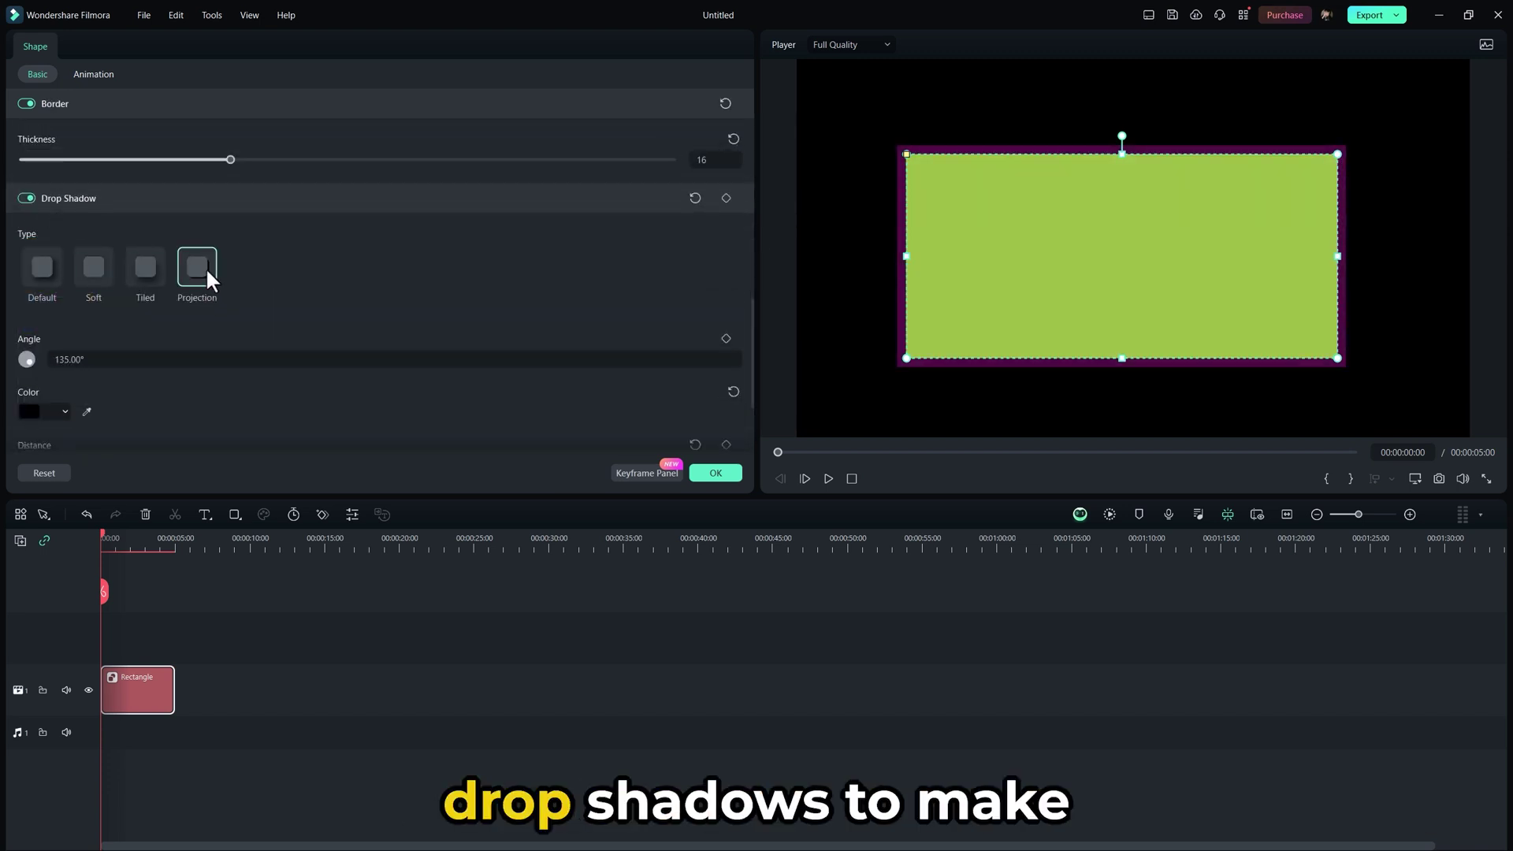
left_click(51, 411)
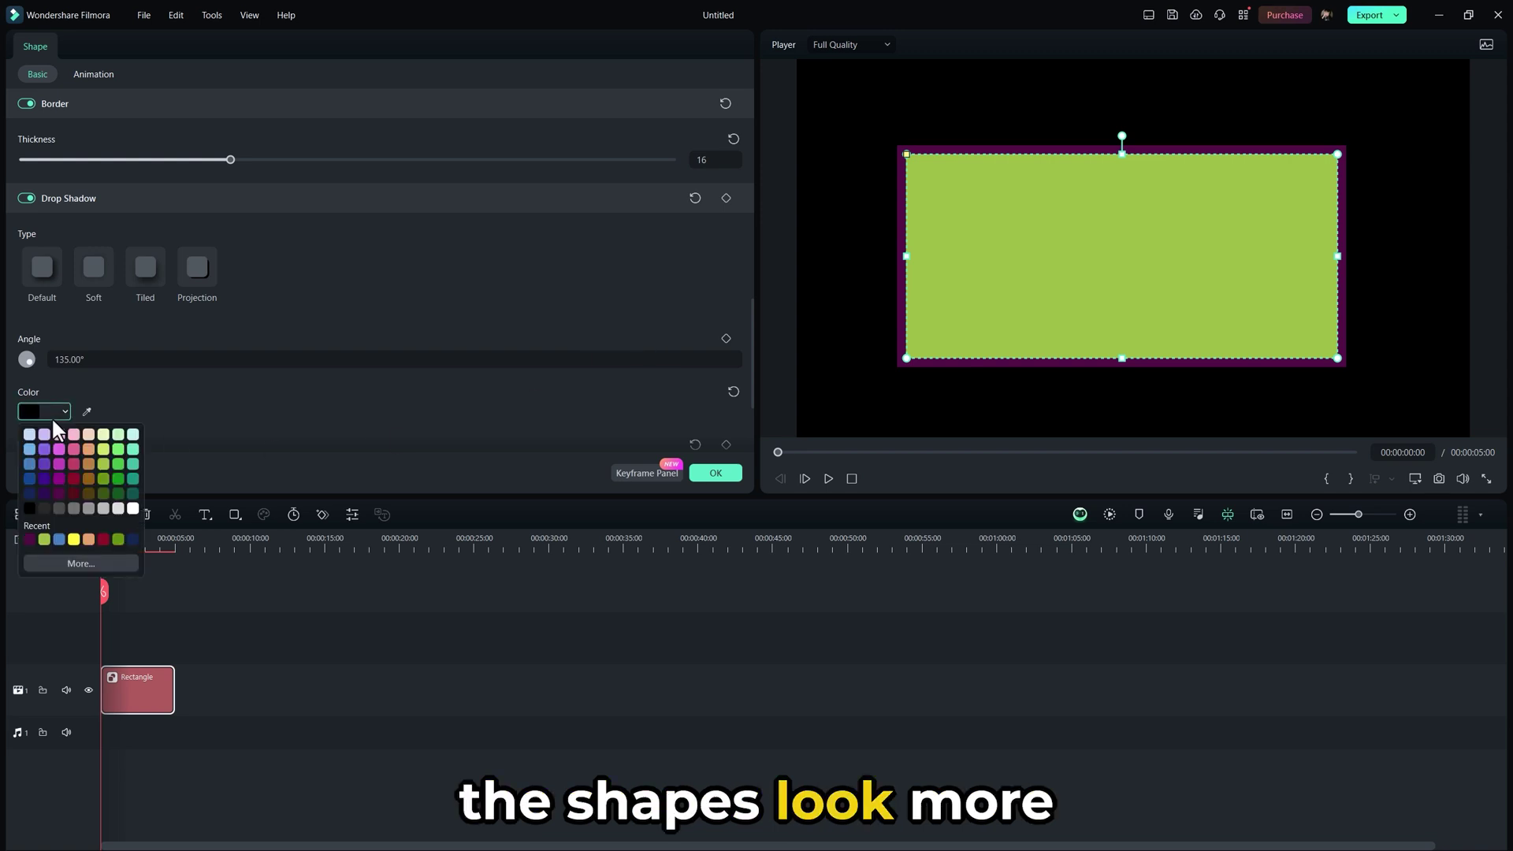
left_click(106, 434)
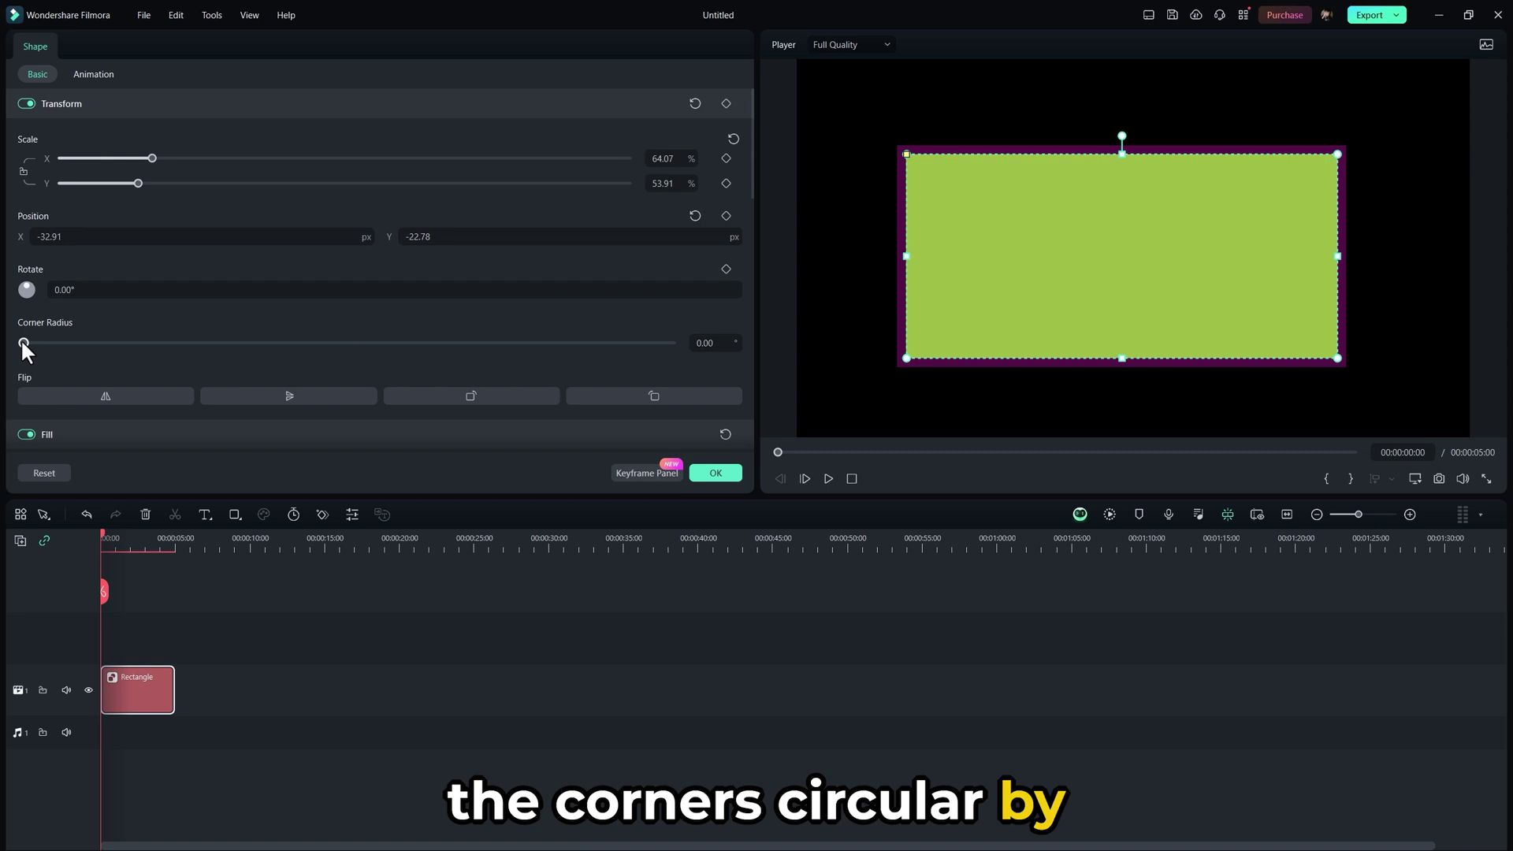
left_click_drag(24, 345, 745, 332)
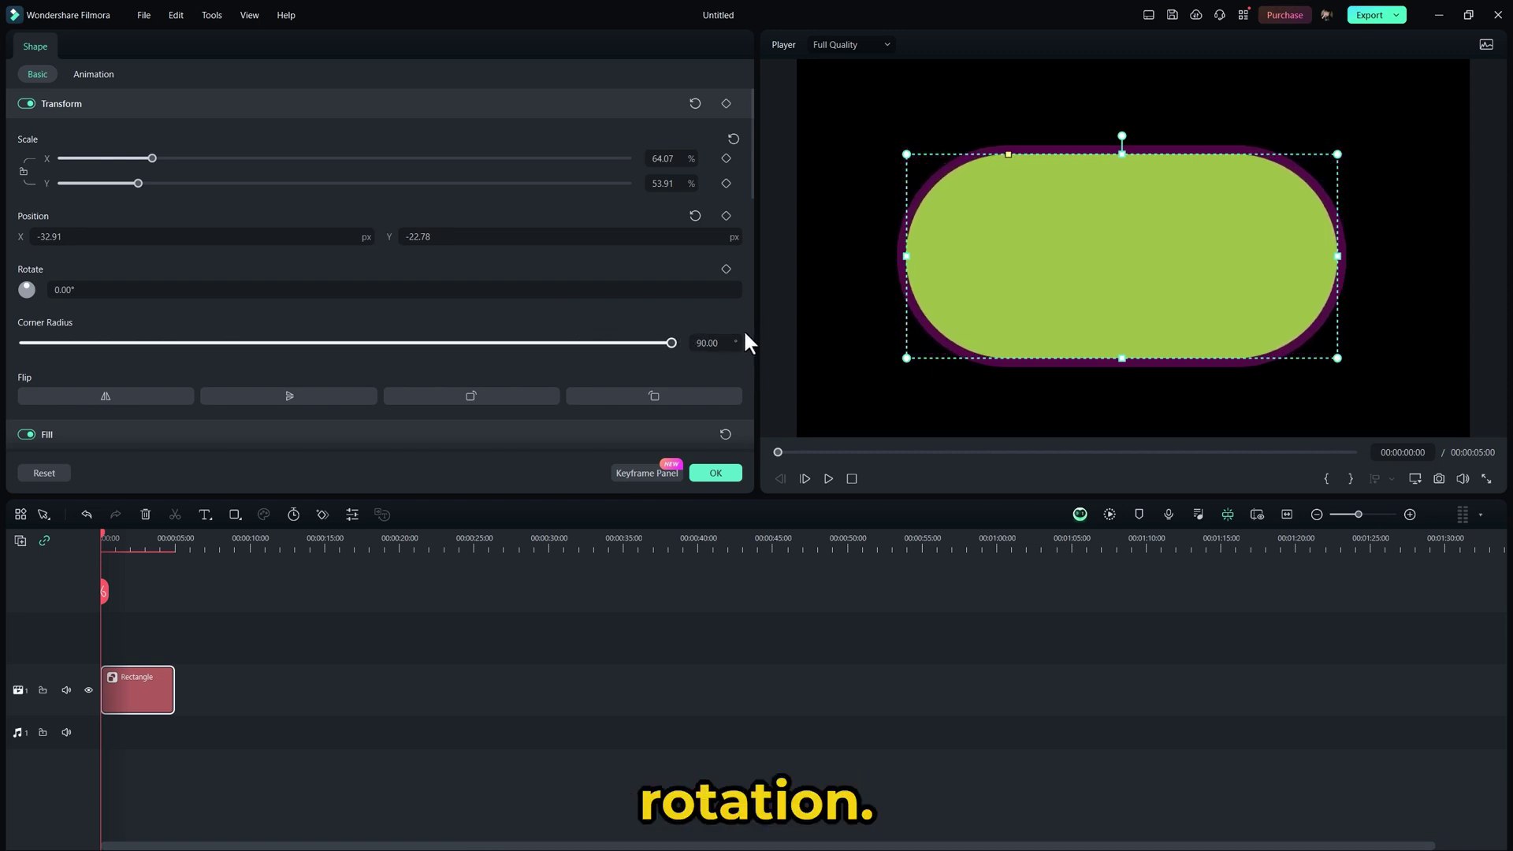
left_click(545, 615)
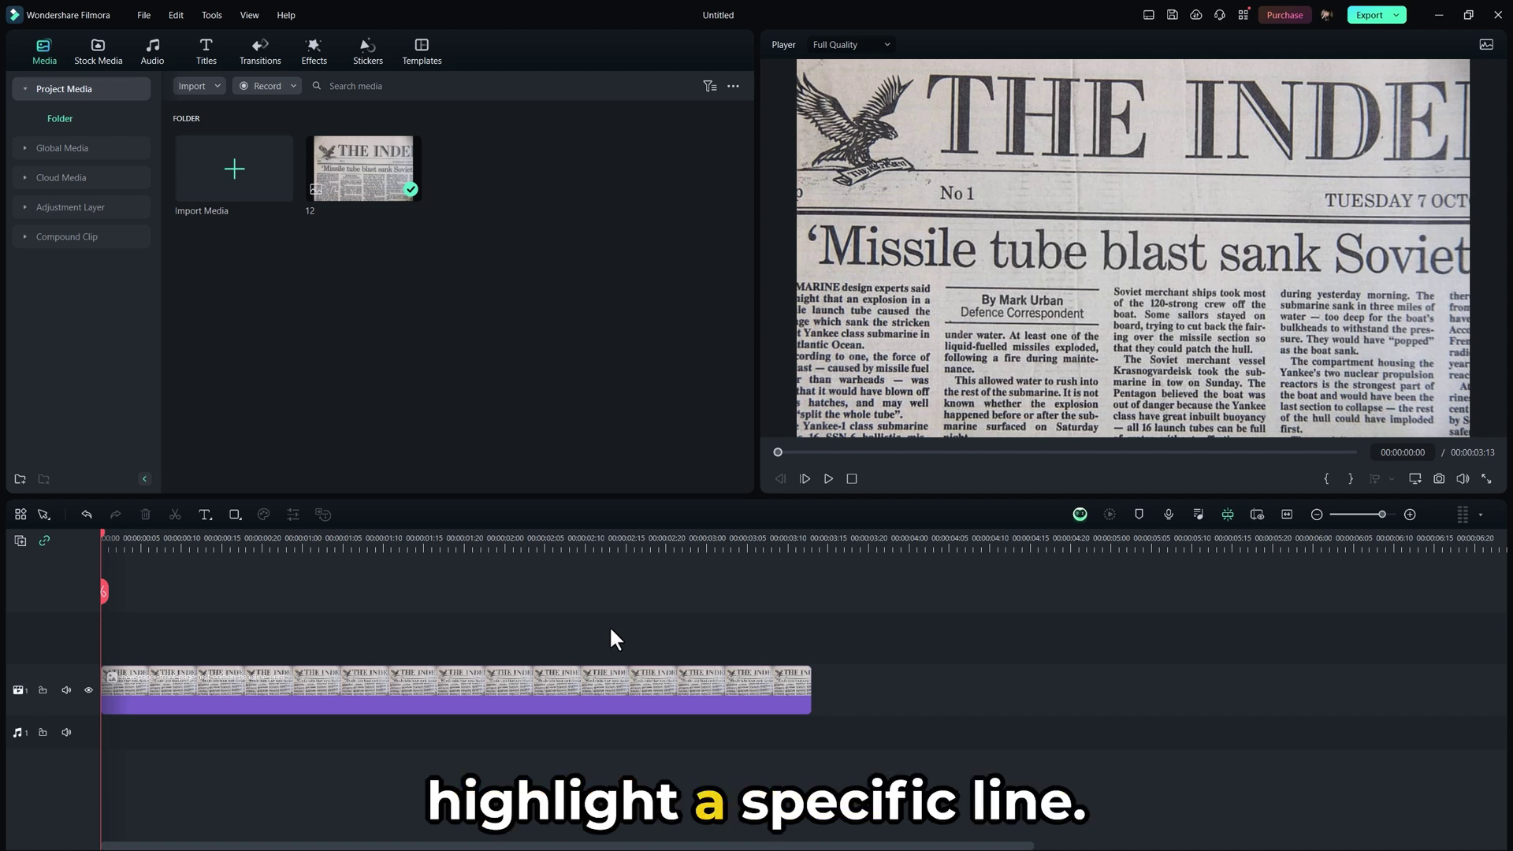
- Draw a rectangle across the headline, lowering its top edge to fit the text
left_click(234, 515)
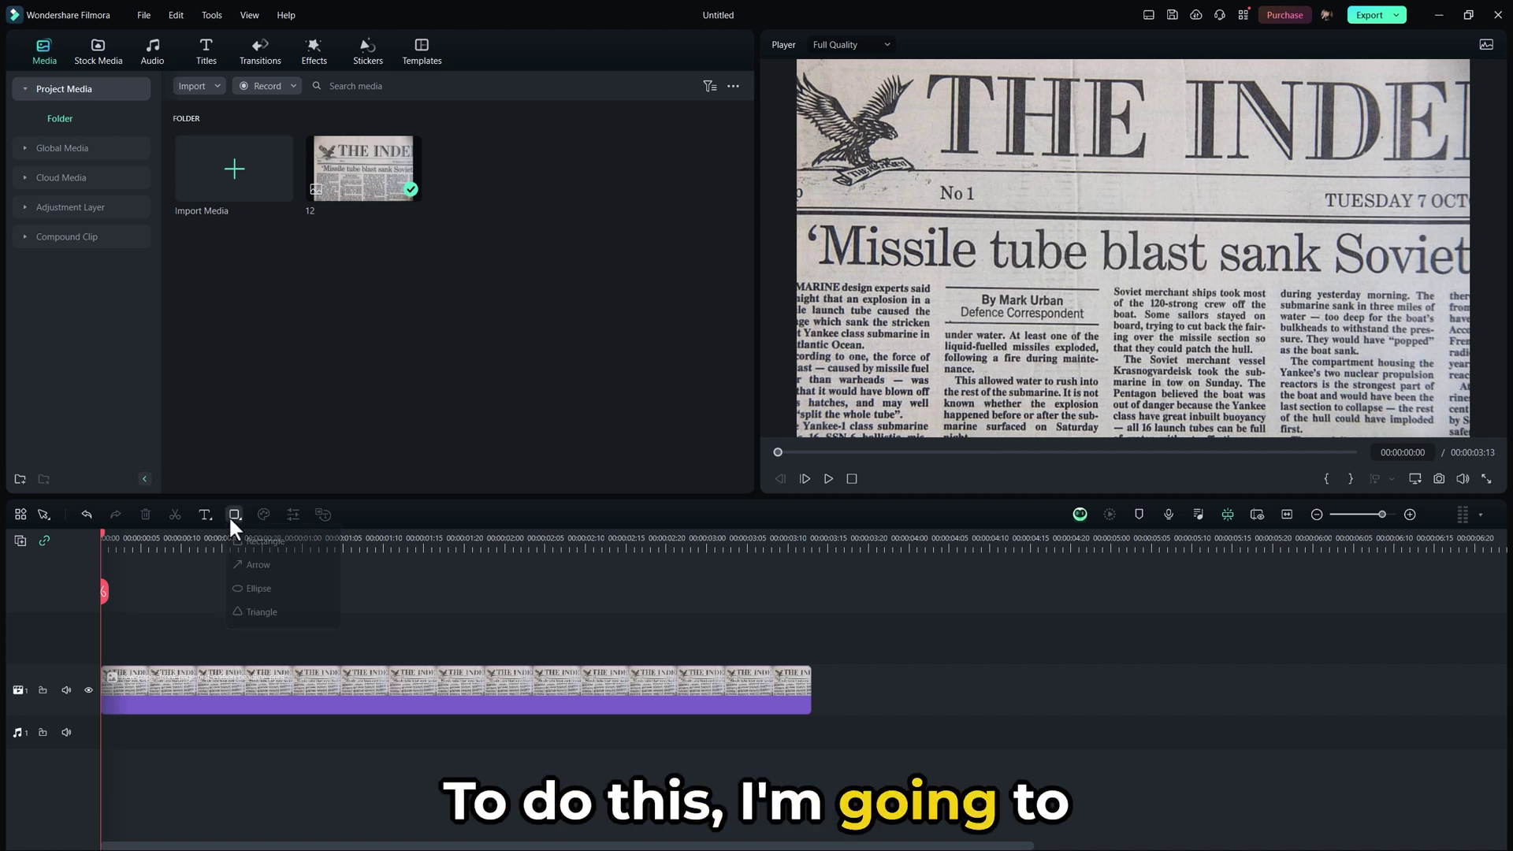
left_click(292, 541)
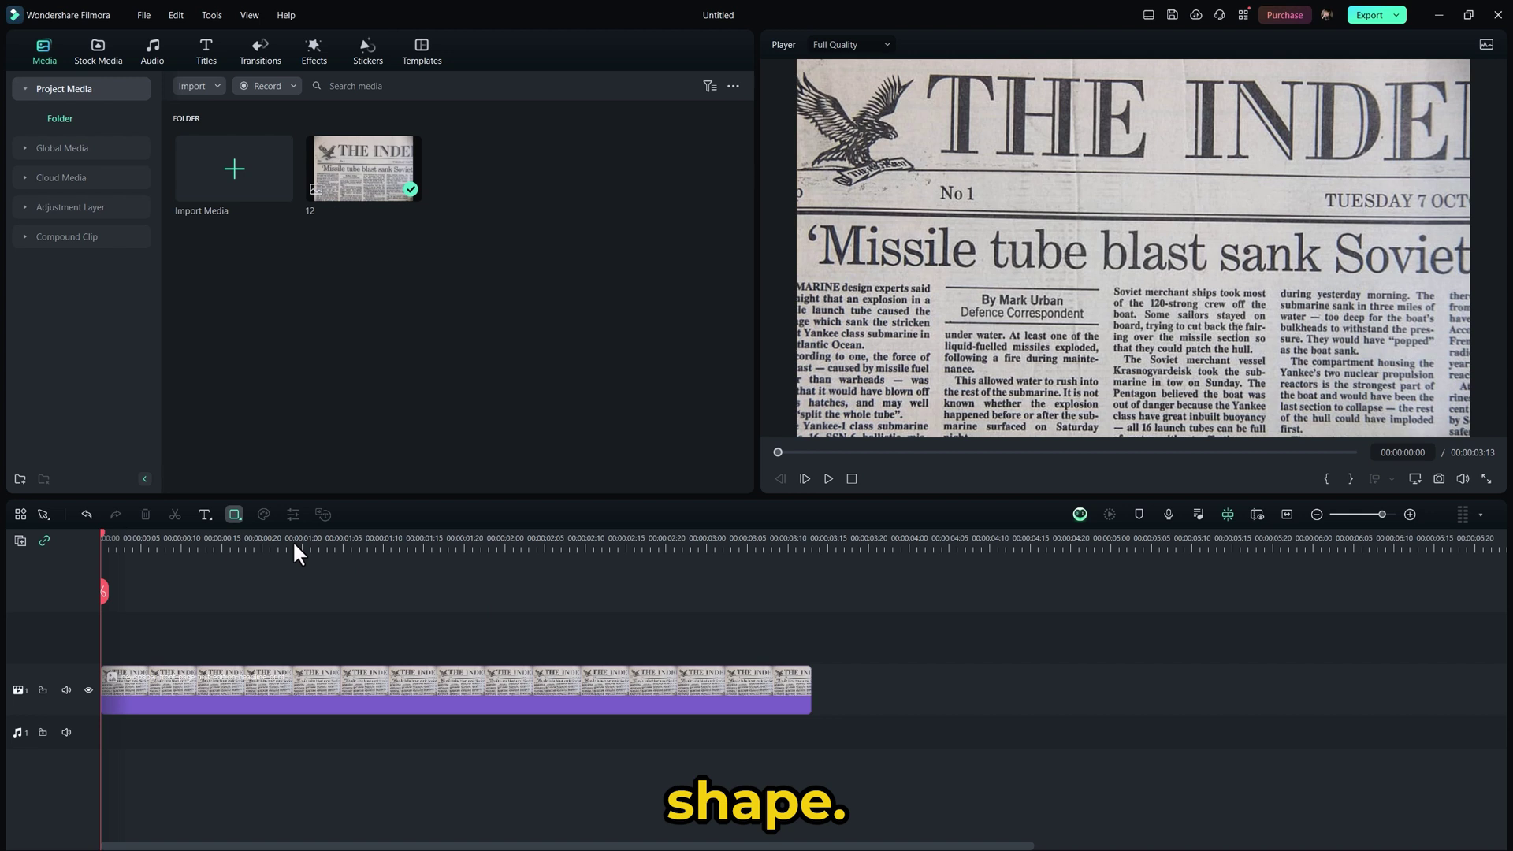
left_click_drag(803, 212, 1470, 276)
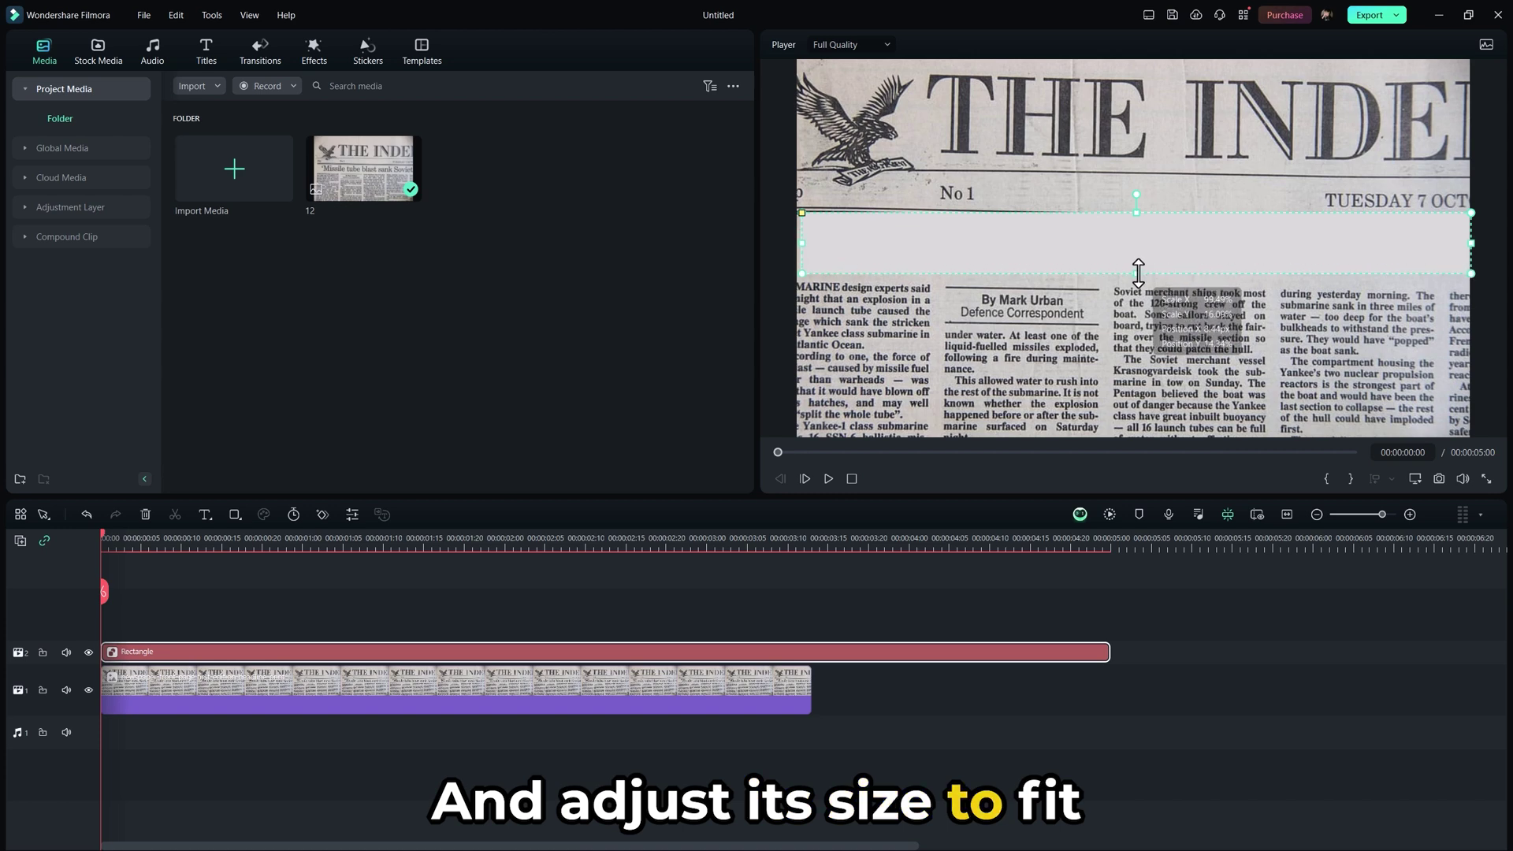
left_click_drag(1135, 211, 1136, 220)
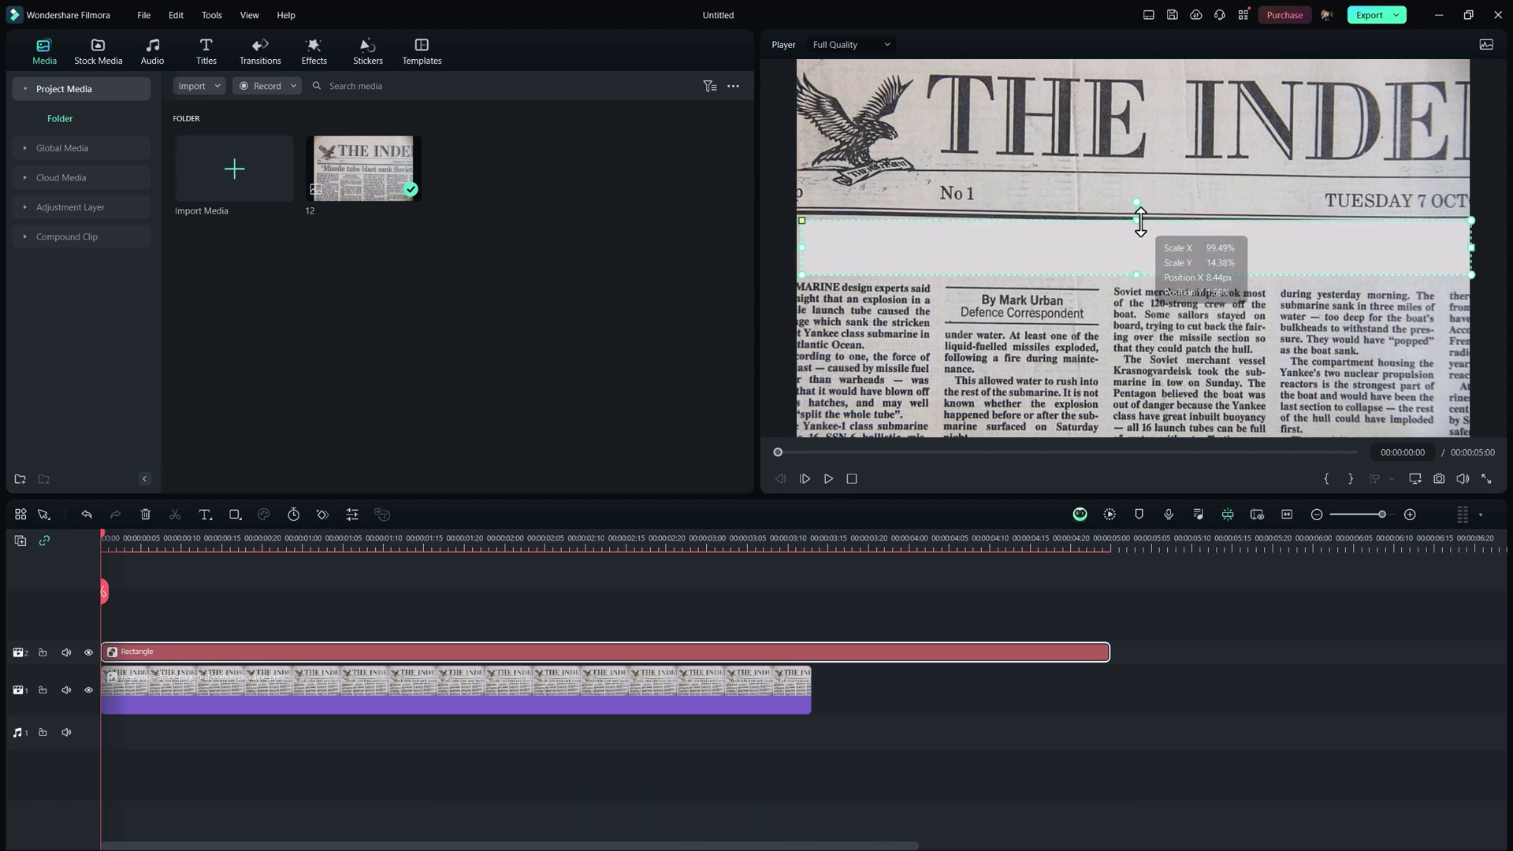
- Choose a full-brightness yellow custom fill colour for the rectangle
double_click(1139, 246)
left_click(47, 271)
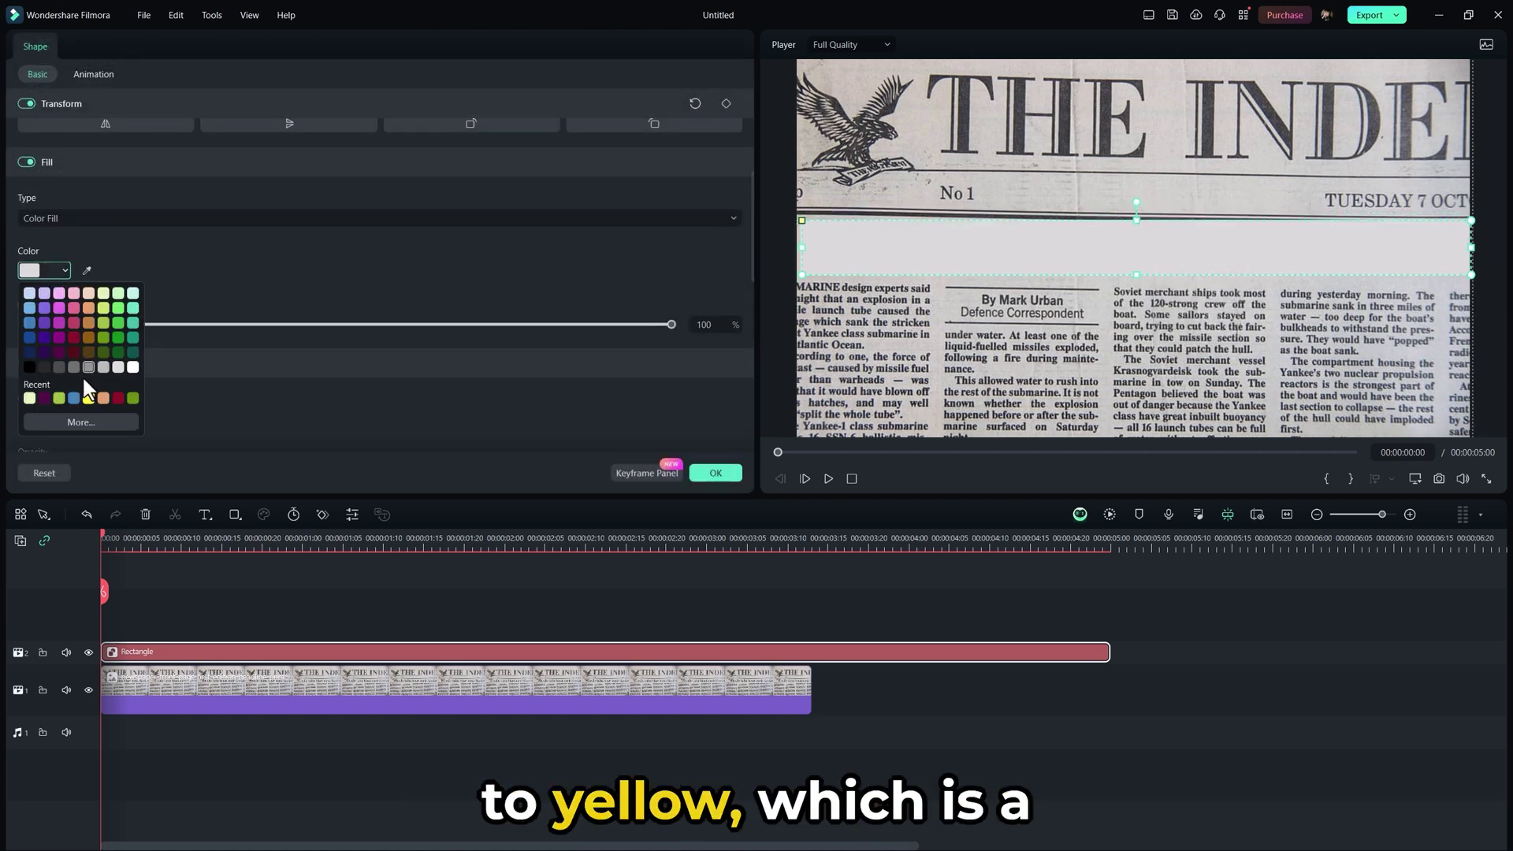
left_click(75, 419)
left_click_drag(884, 297, 882, 305)
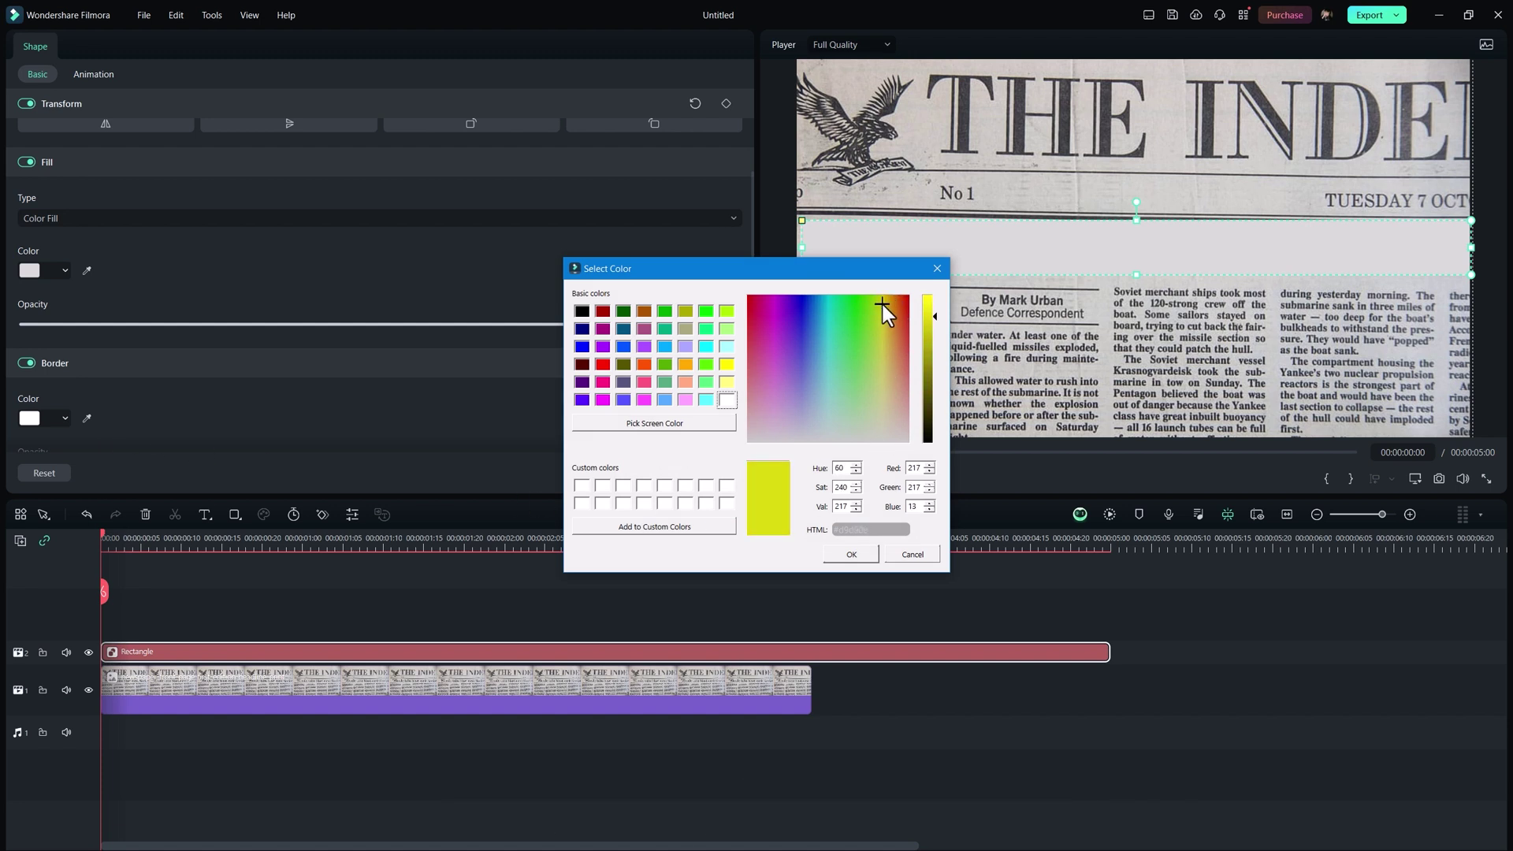
left_click(924, 296)
left_click(924, 294)
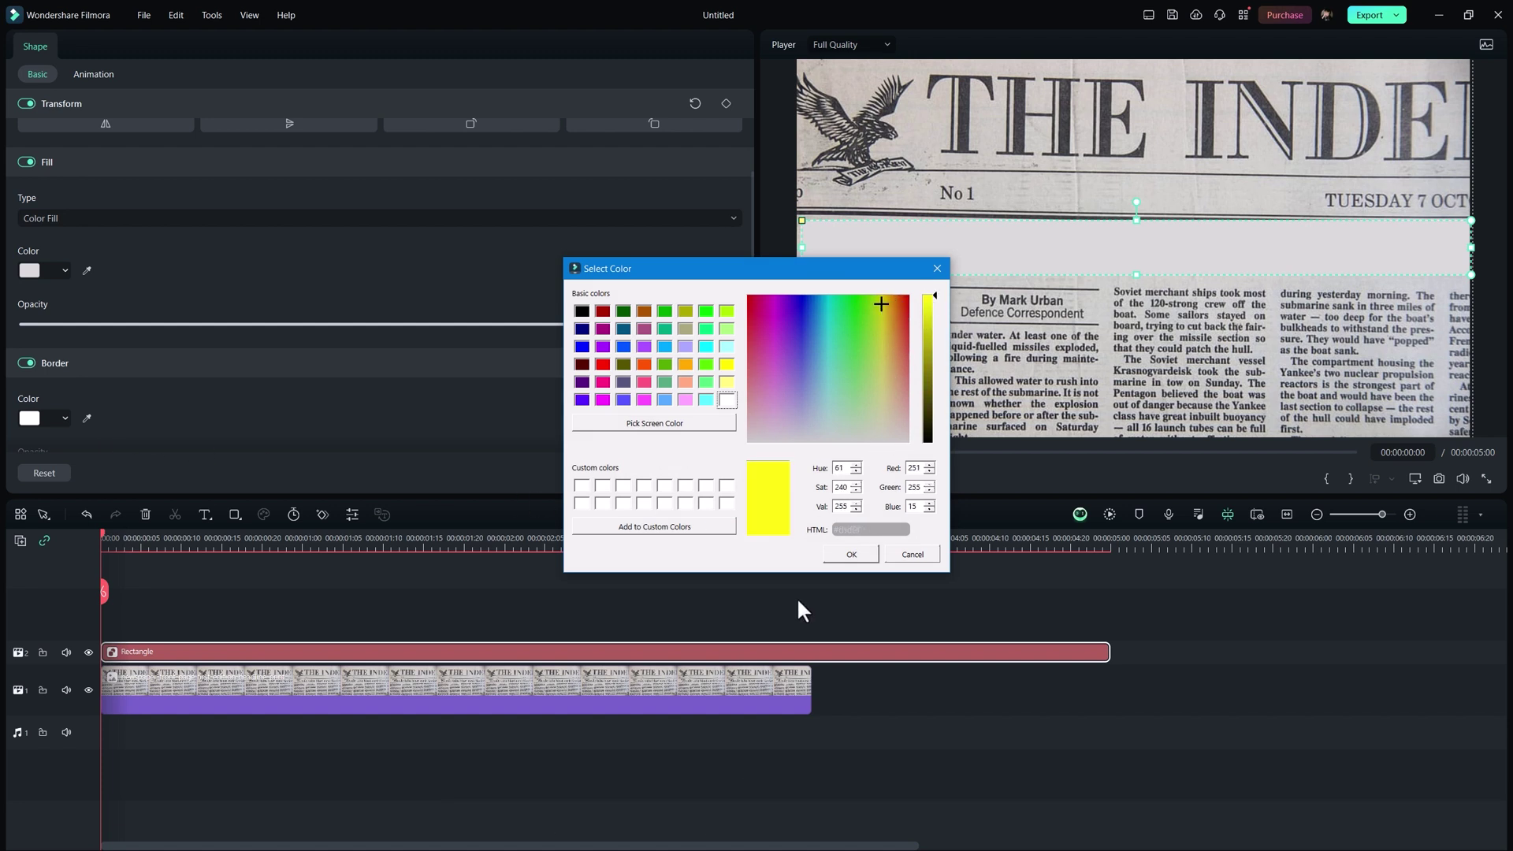
- Confirm the bright yellow fill and turn the rectangle clip into Compound Clip 1
left_click(852, 554)
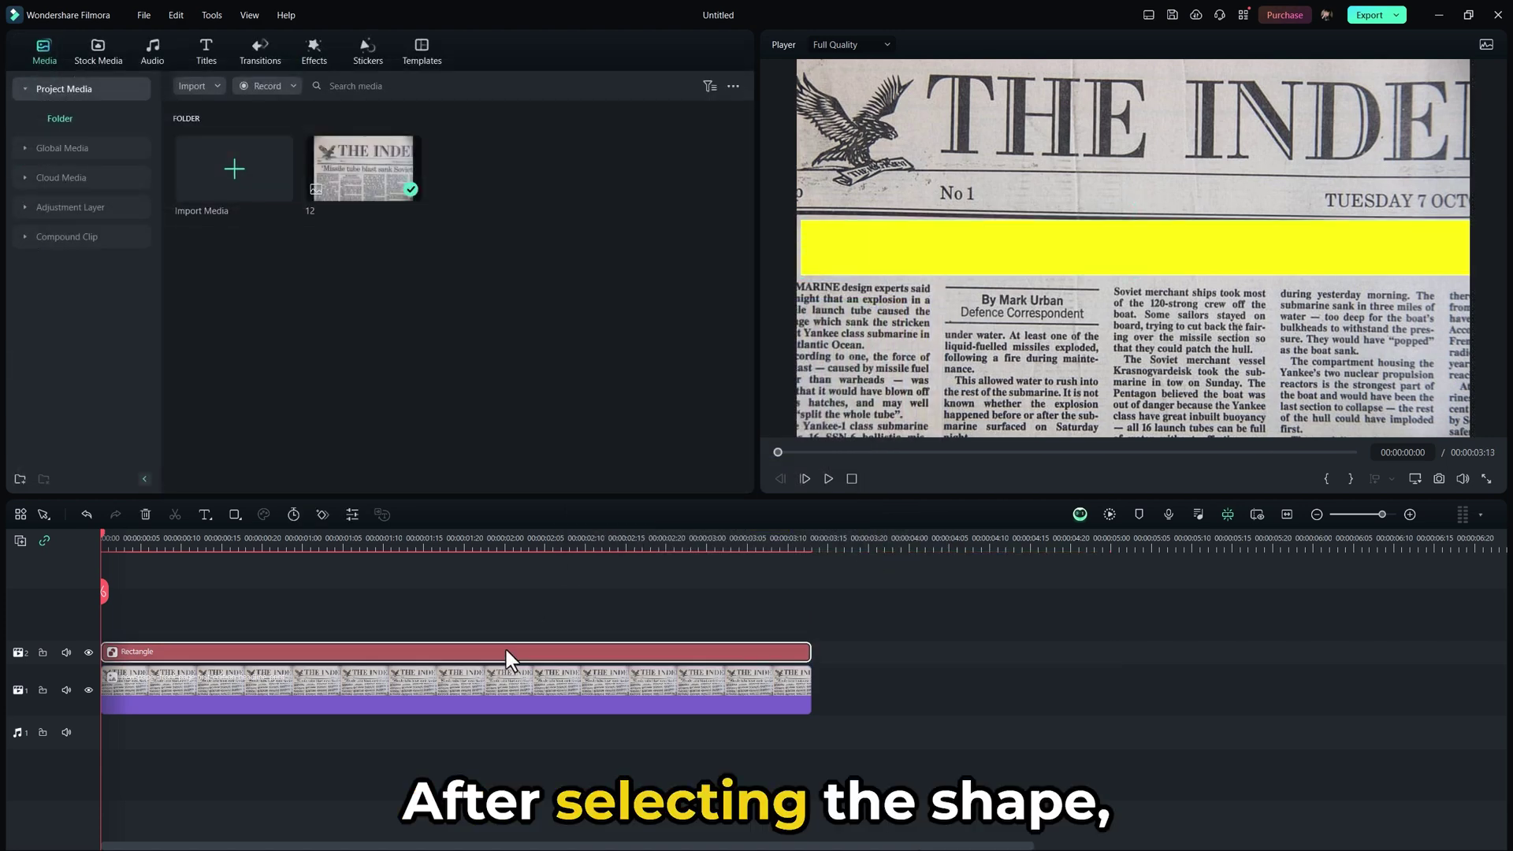
right_click(506, 651)
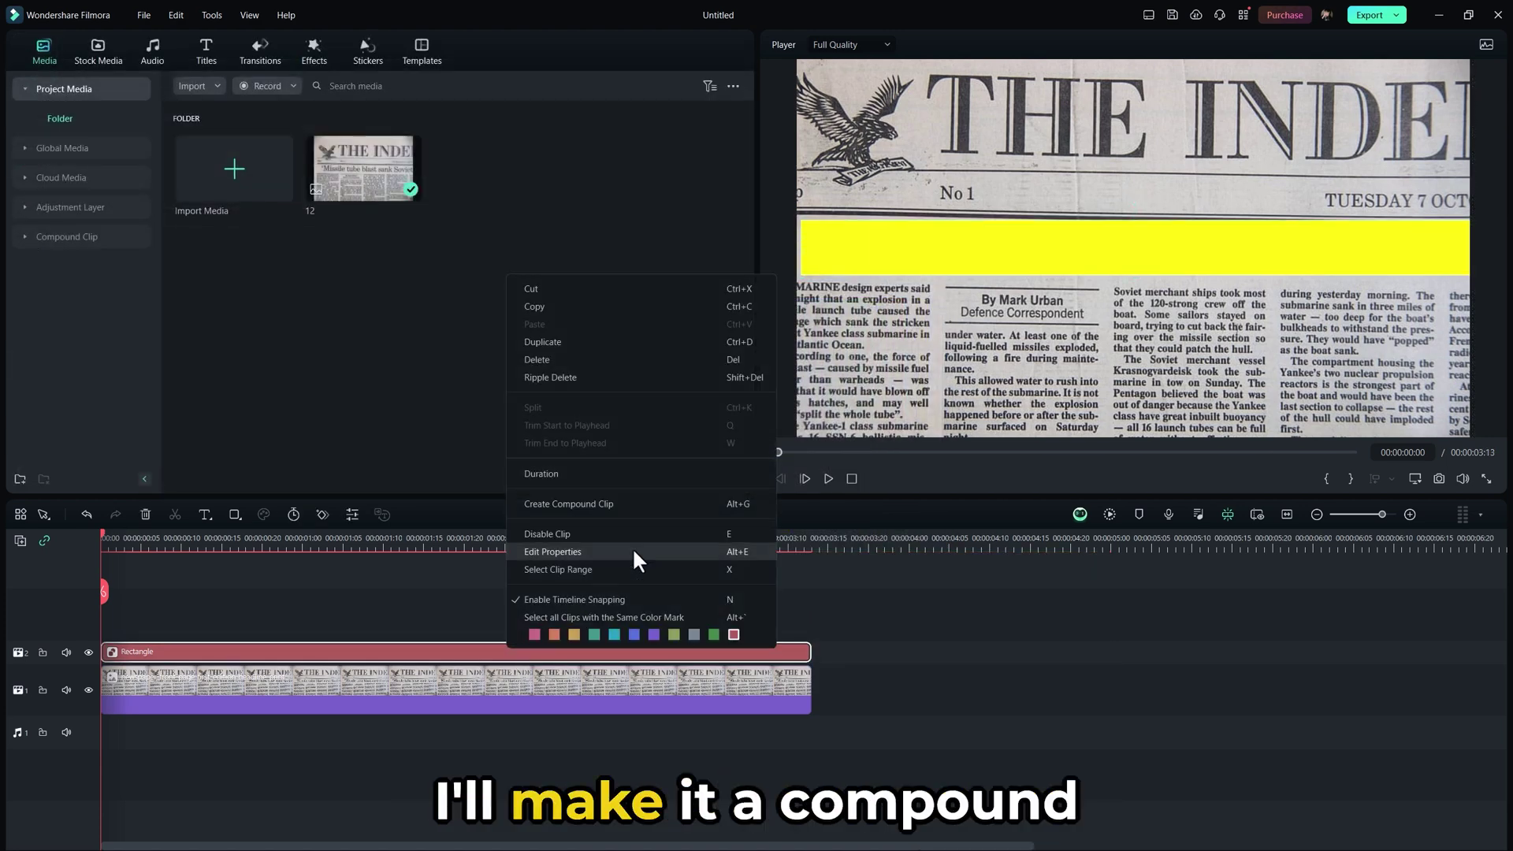
left_click(750, 504)
key("Return")
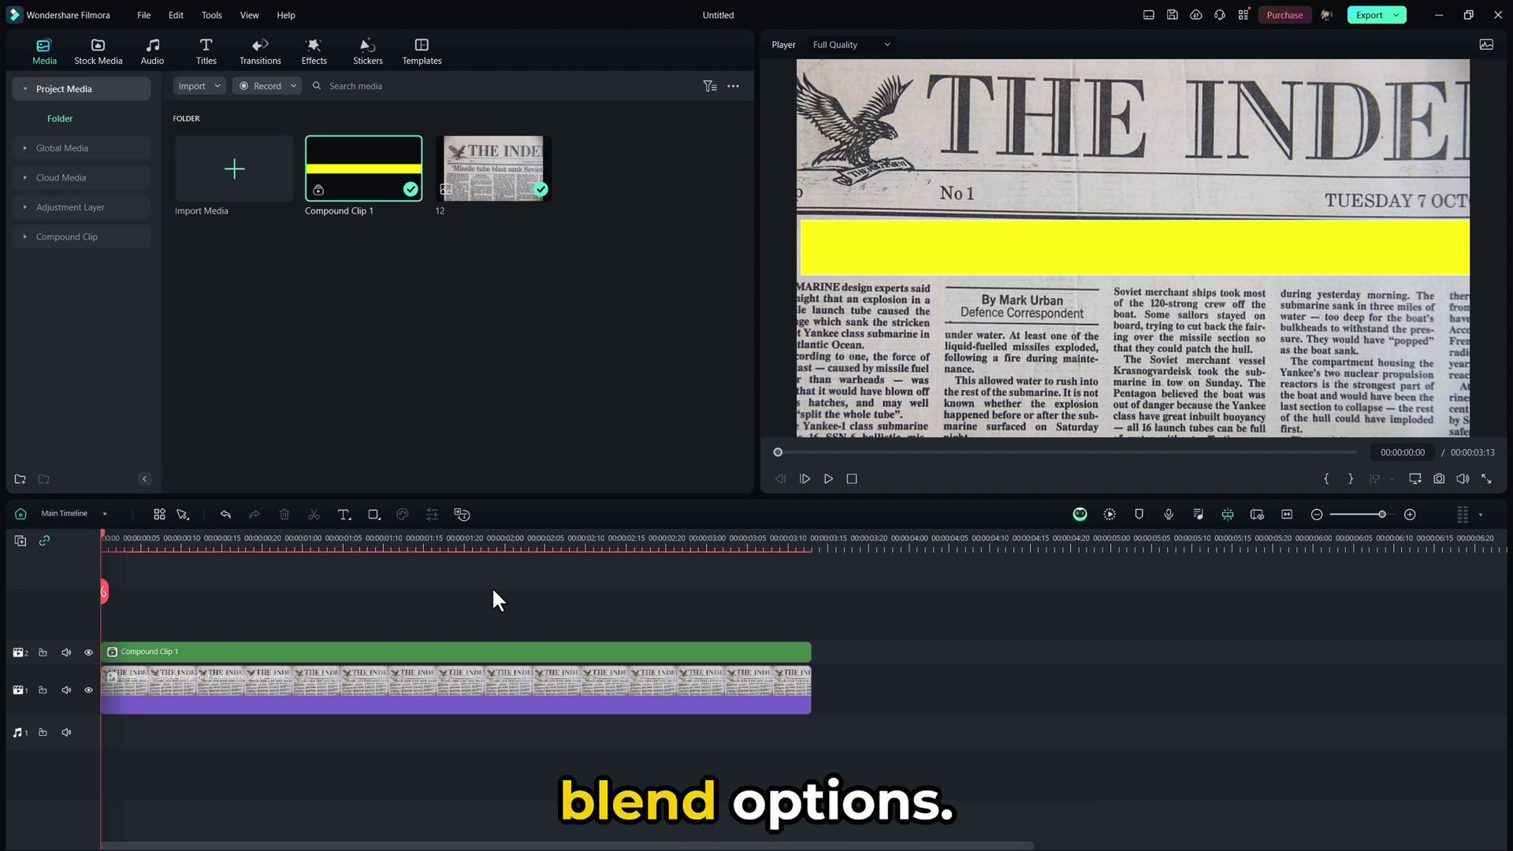
- Set the yellow bar clip's Compositing blend mode to Darken
double_click(433, 648)
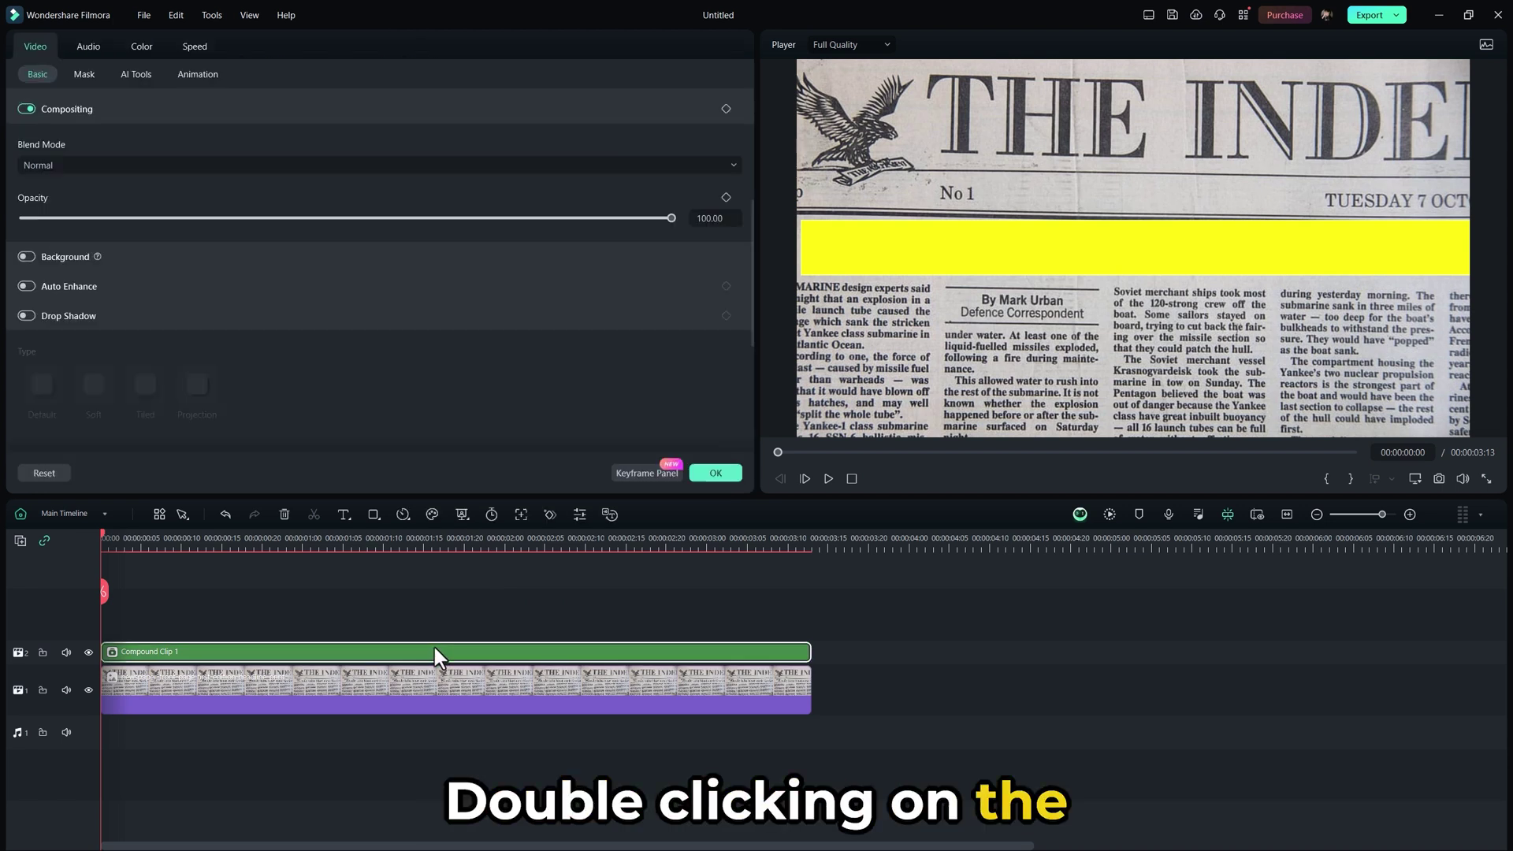
left_click_drag(749, 291, 704, 252)
left_click(704, 252)
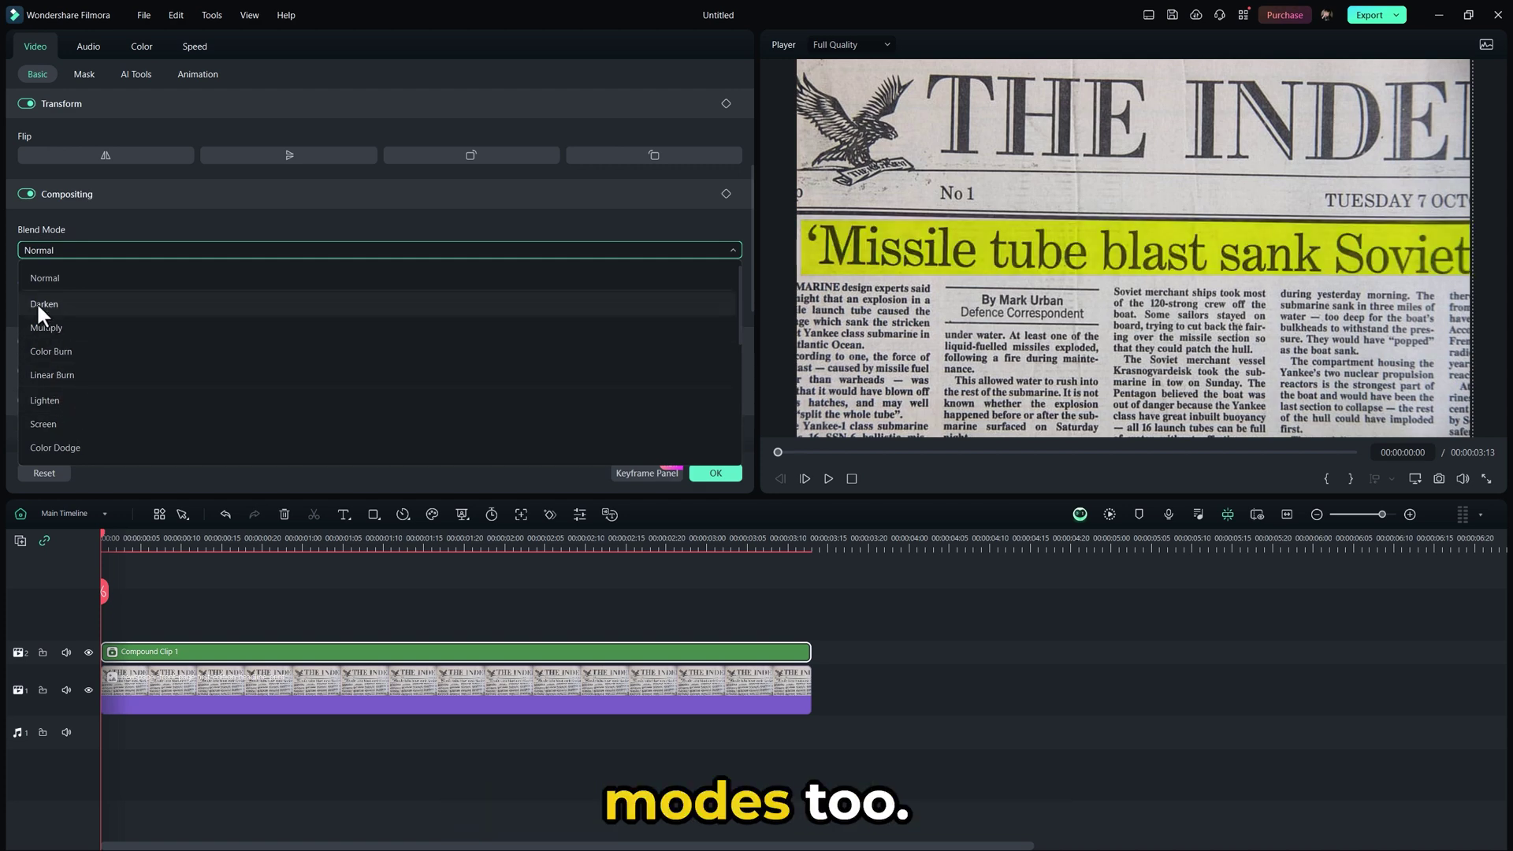
left_click(106, 304)
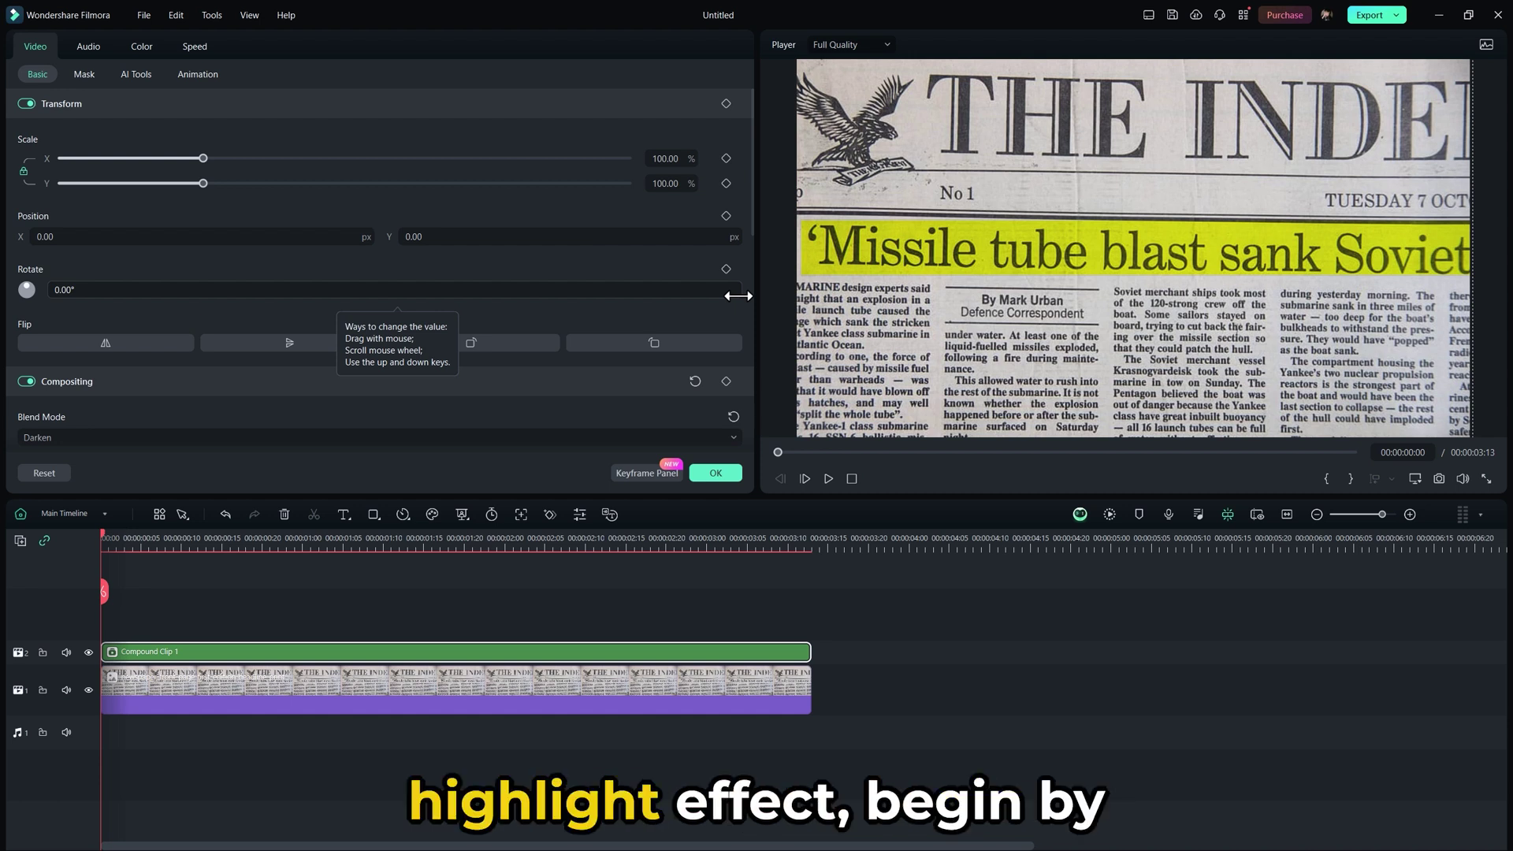
- Apply an inverted linear mask with its edge at the frame's left edge
left_click(84, 73)
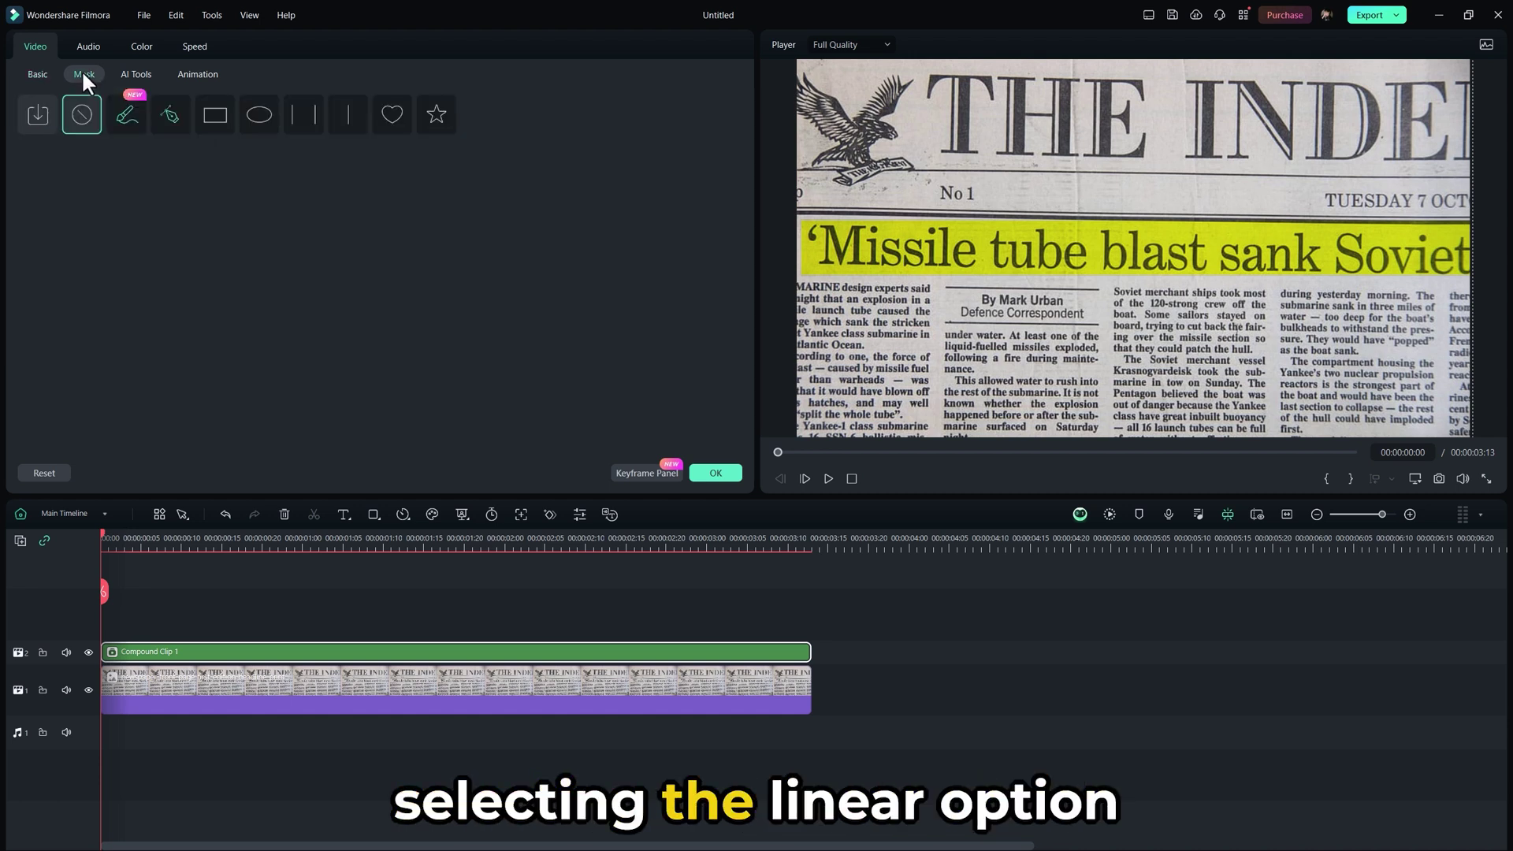
left_click(347, 113)
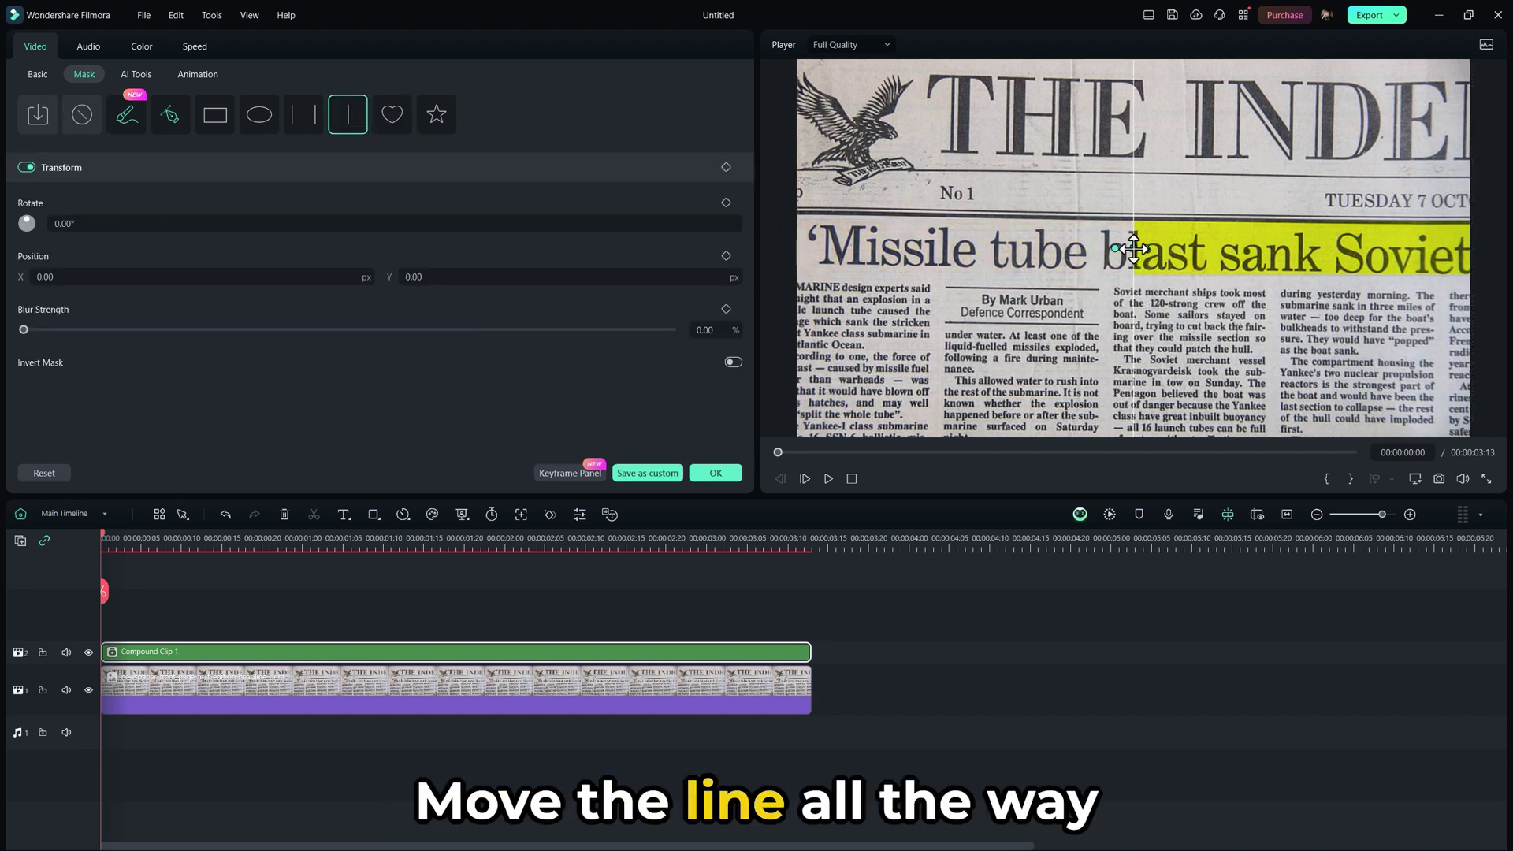
left_click_drag(1133, 249, 1003, 252)
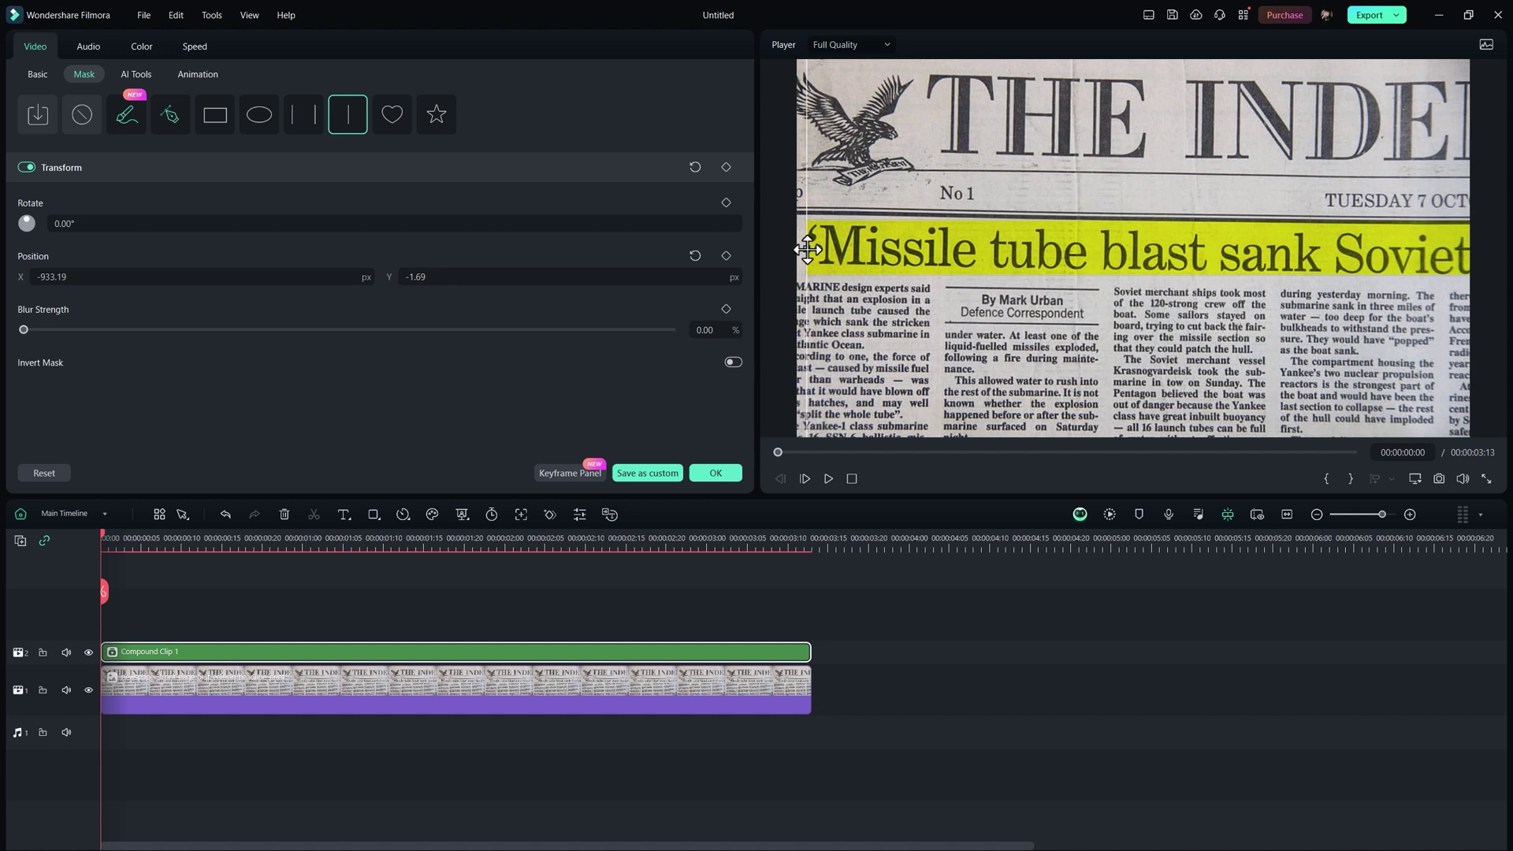
left_click_drag(797, 249, 793, 249)
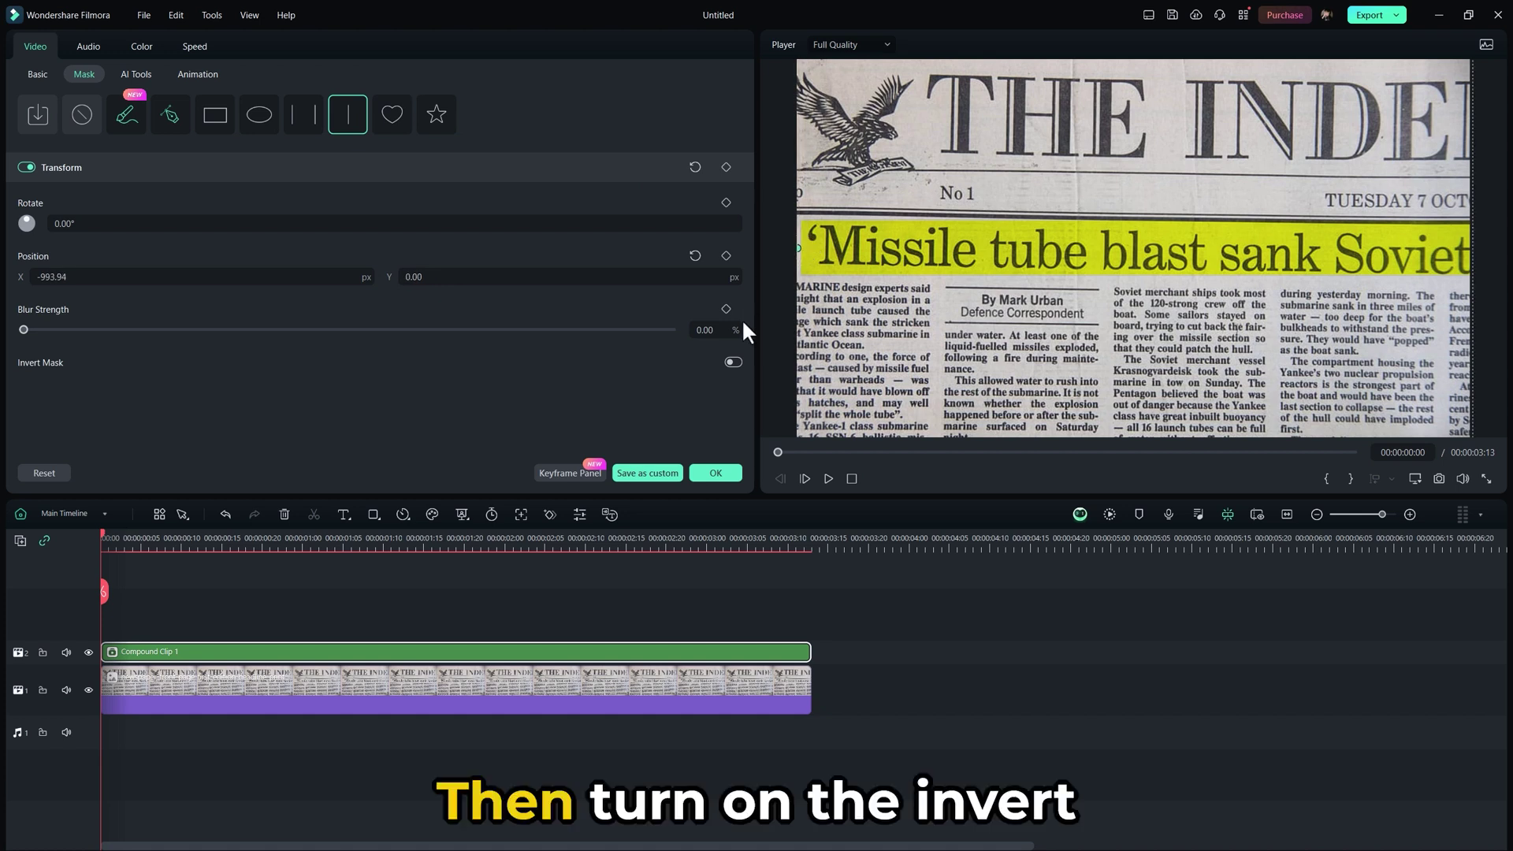
left_click(733, 363)
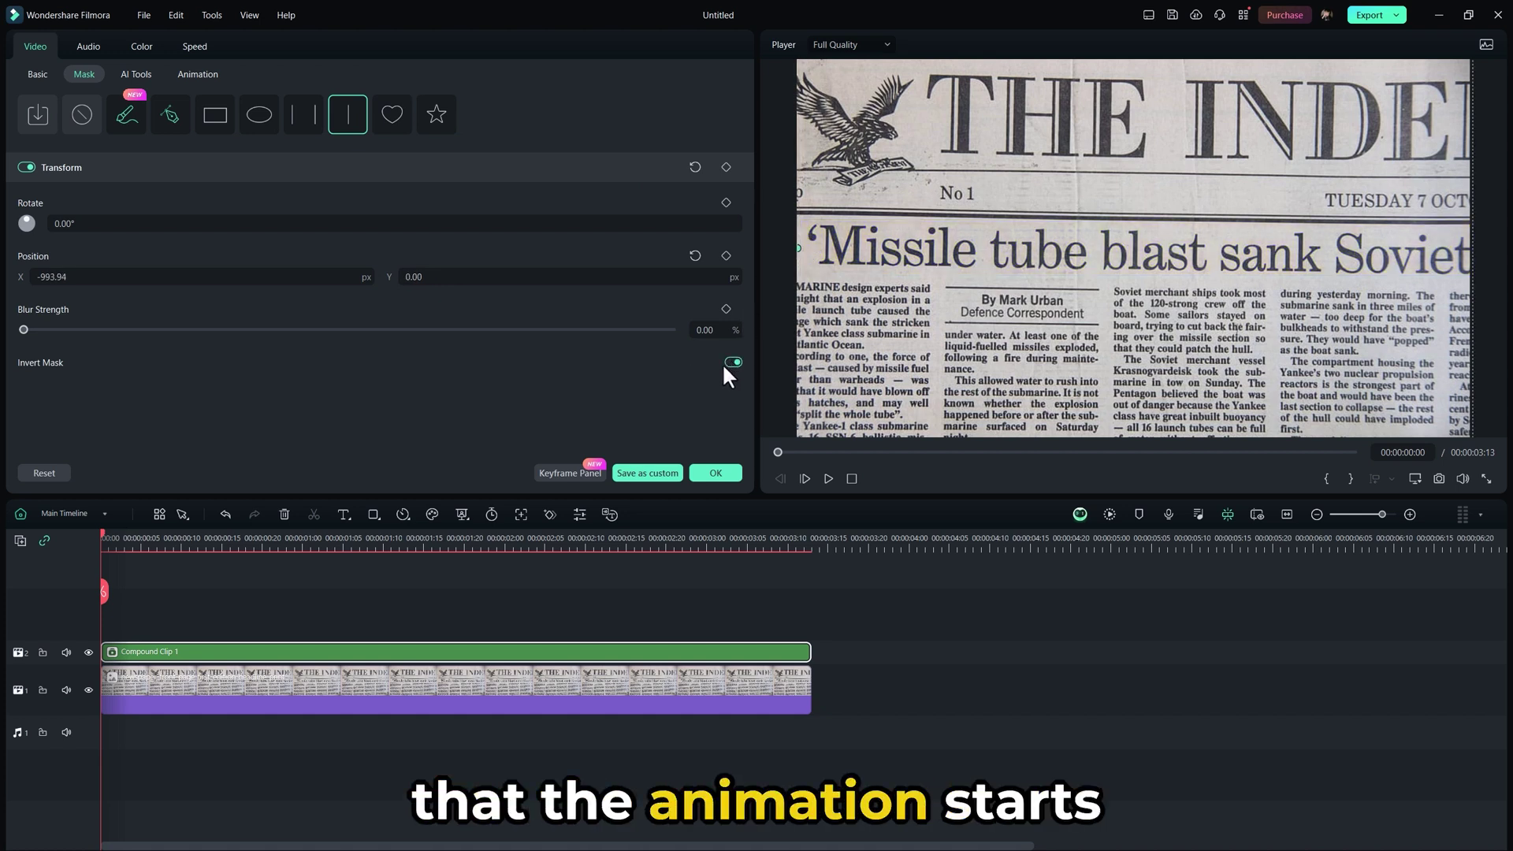
- Keyframe the mask sweep from X -993.94 to 1015.06 and play it from the start
left_click(726, 167)
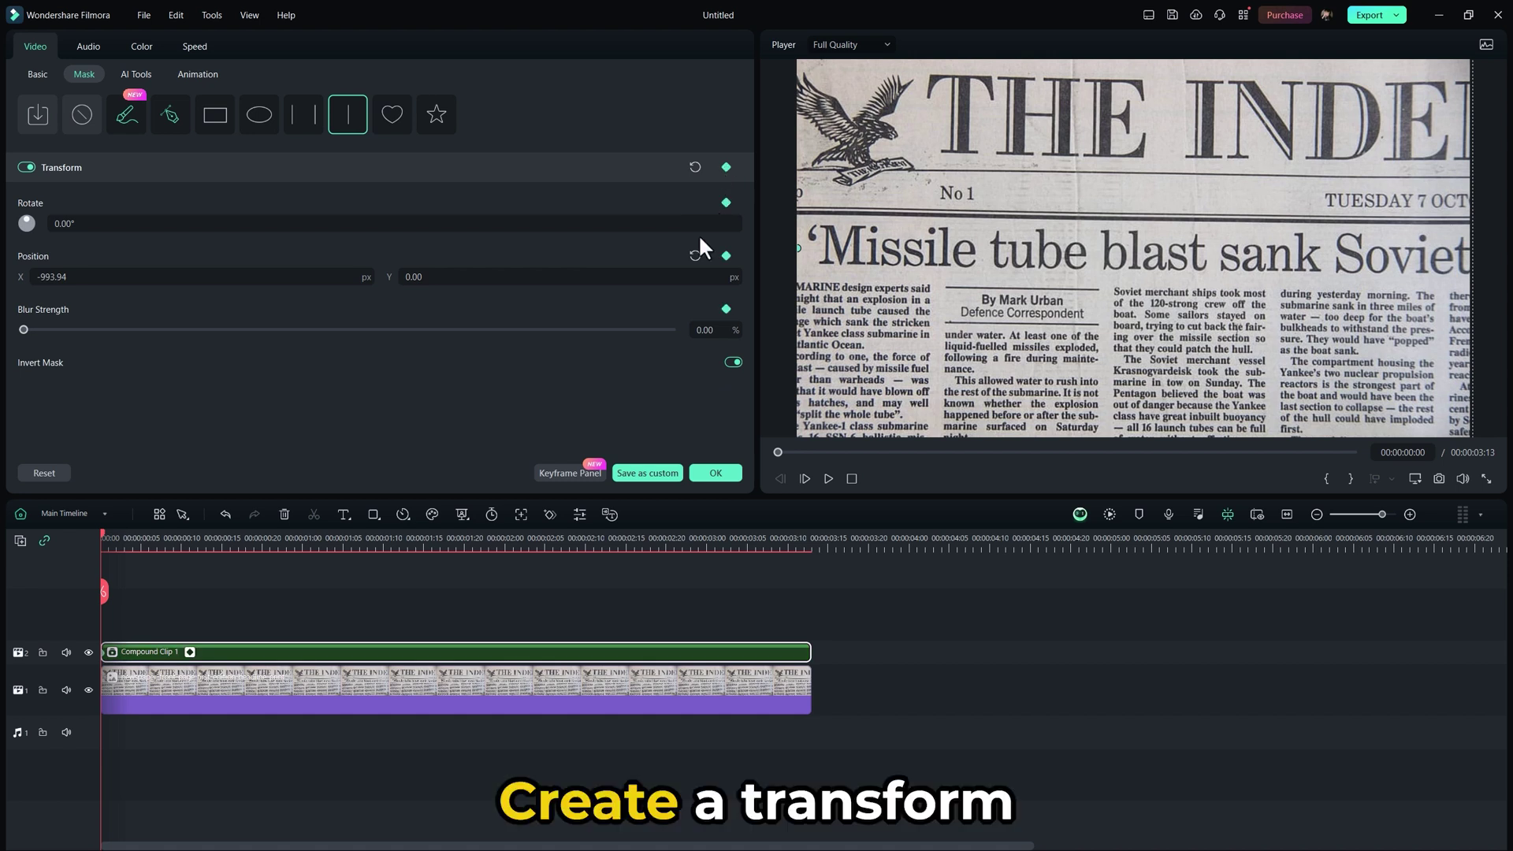
left_click_drag(102, 530, 329, 553)
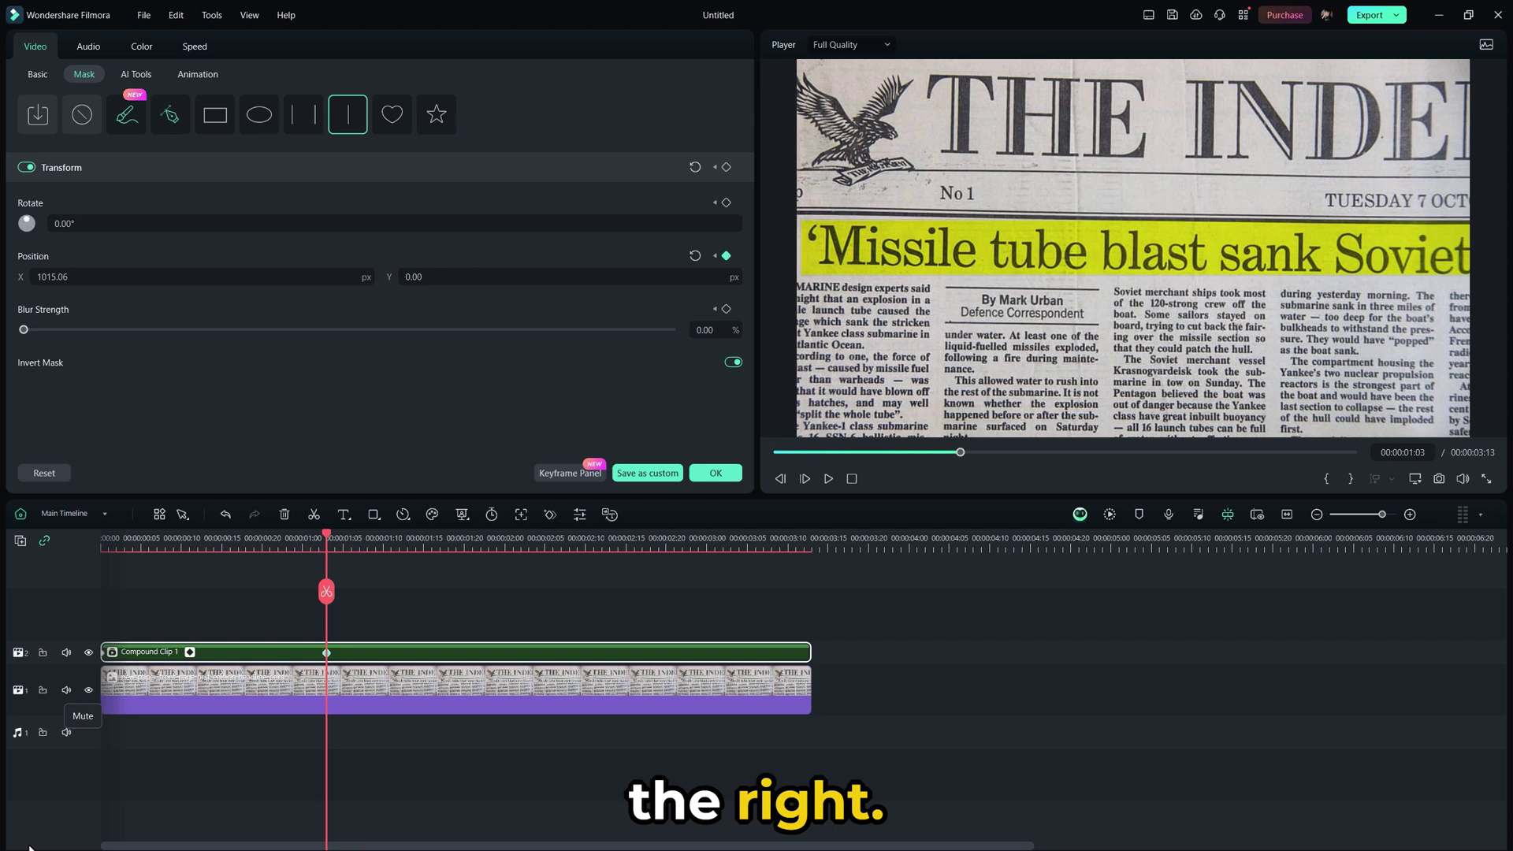
left_click_drag(303, 552, 105, 547)
key("space")
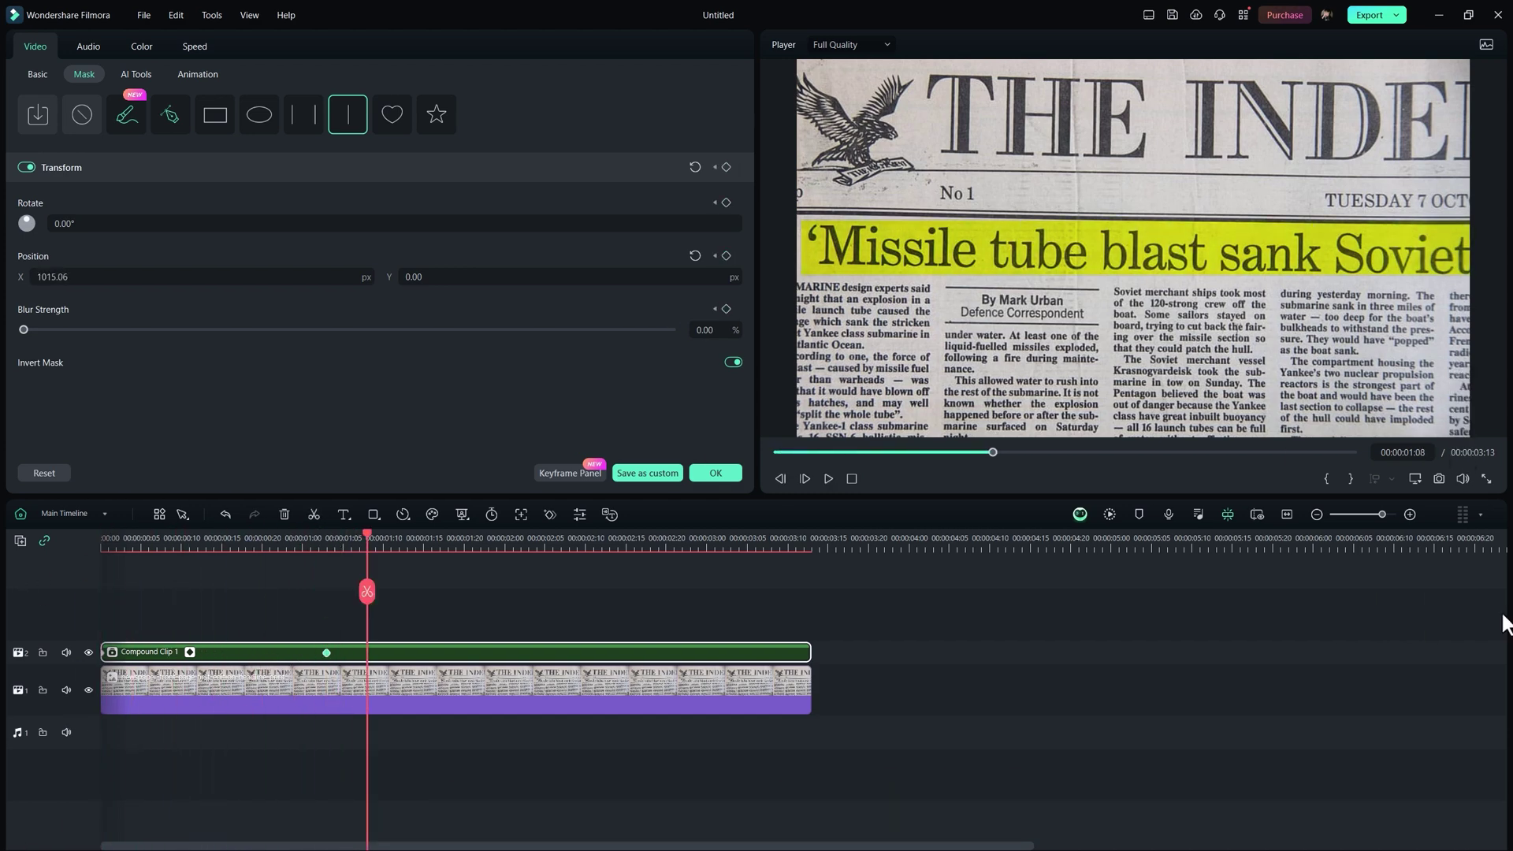
left_click(1487, 480)
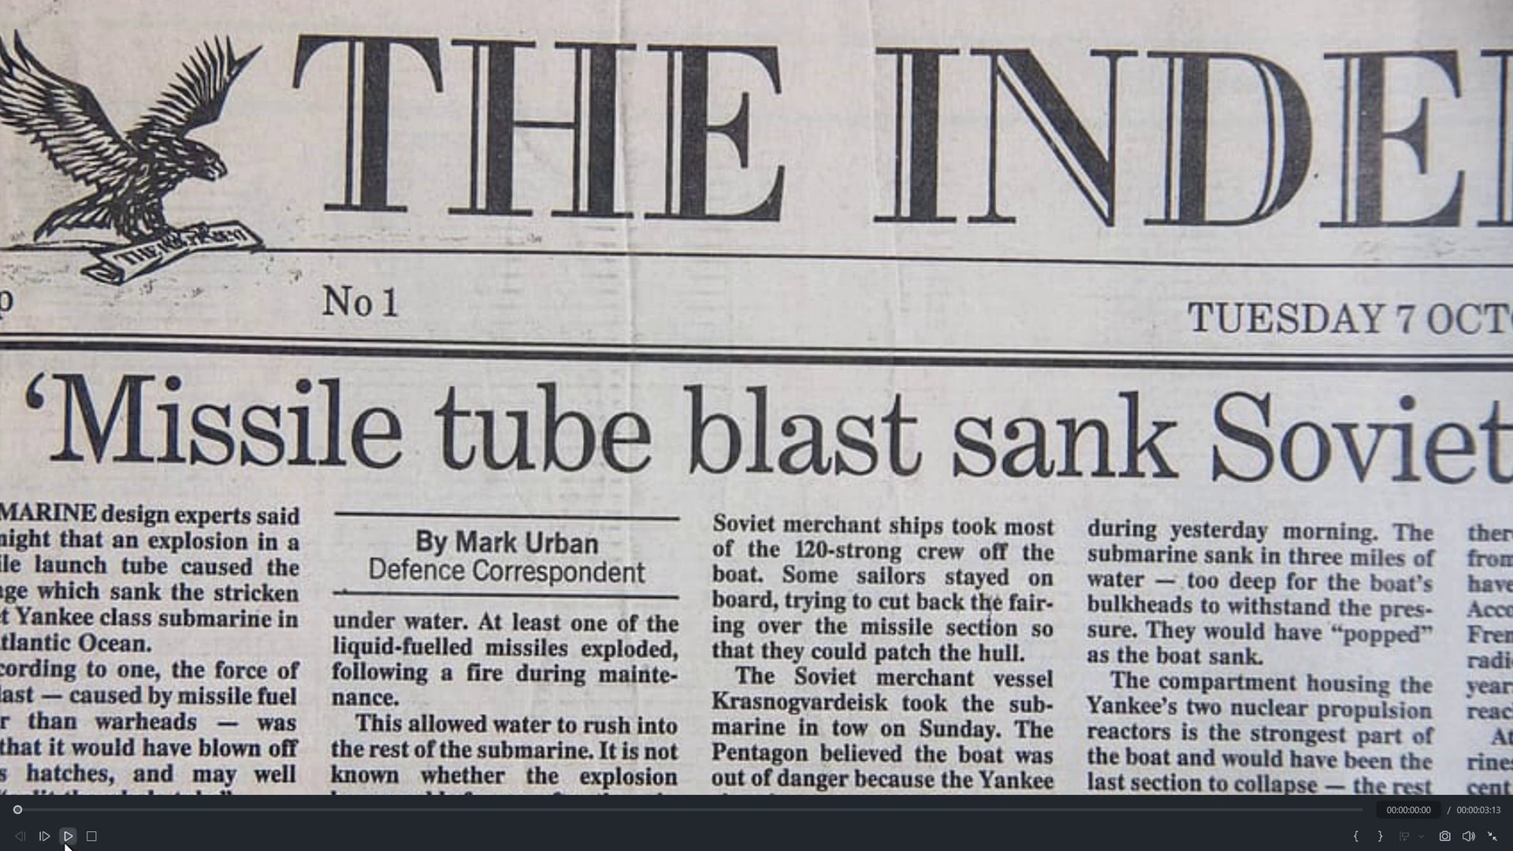
left_click(67, 840)
left_click(68, 839)
left_click(69, 839)
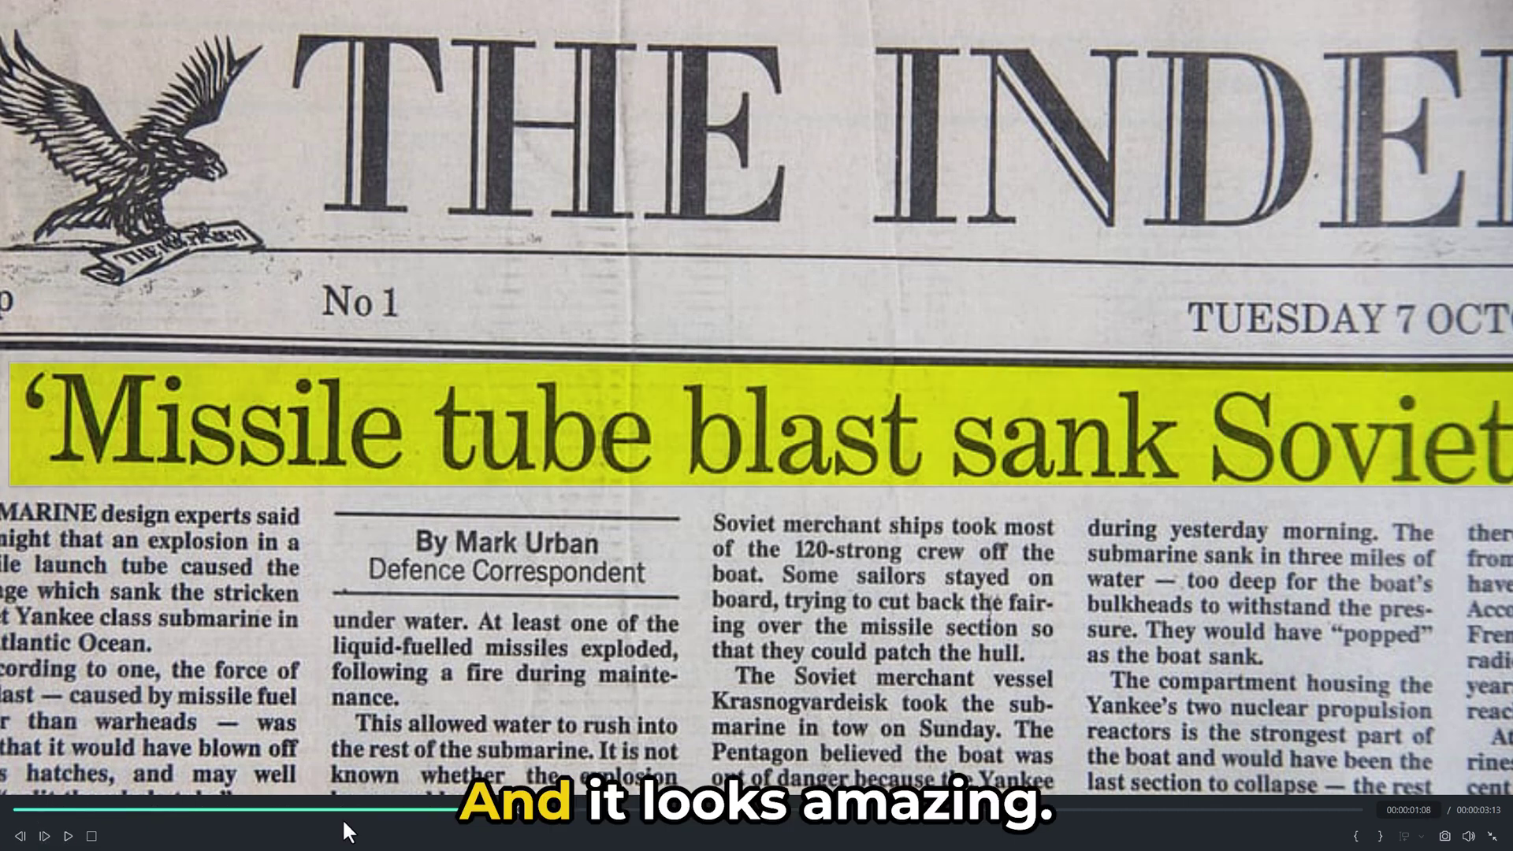
left_click_drag(479, 812, 48, 812)
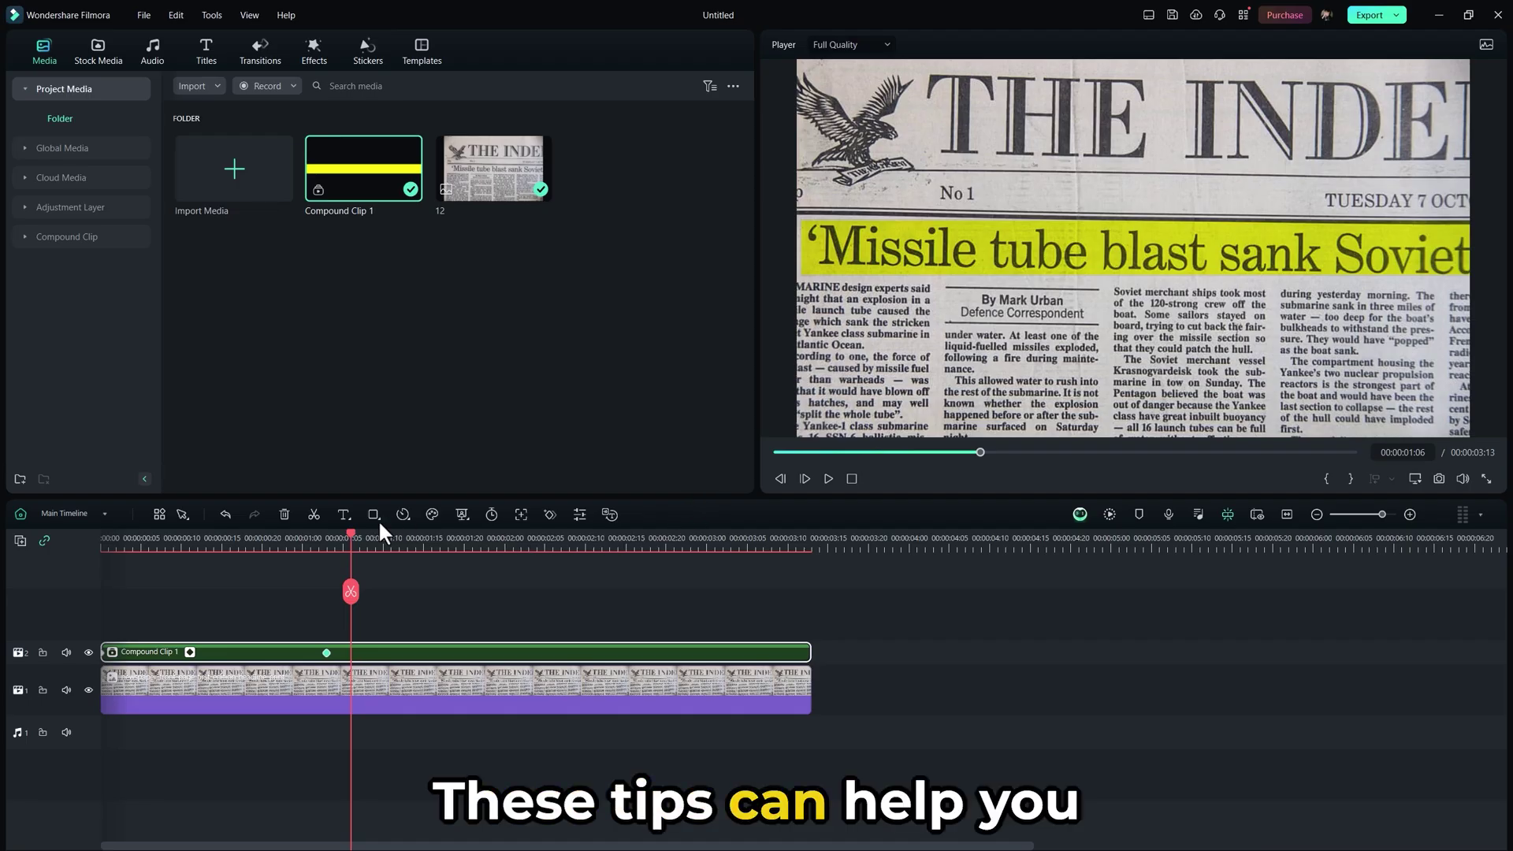
- Add an arrow at 00:00:00:10, size it beside the byline, and fill it dark red
left_click(380, 524)
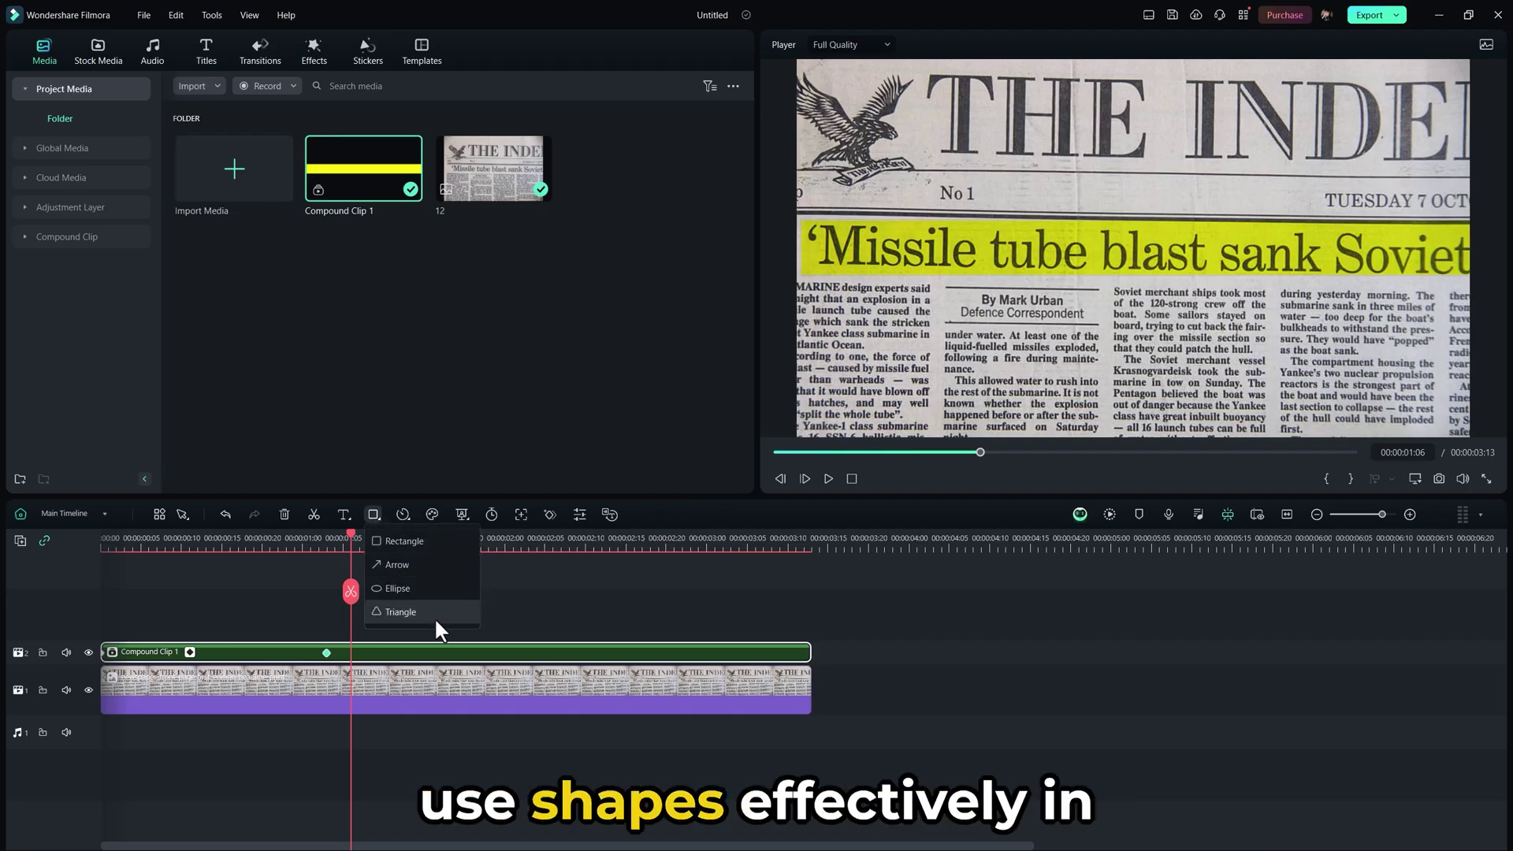
left_click(180, 540)
left_click(378, 521)
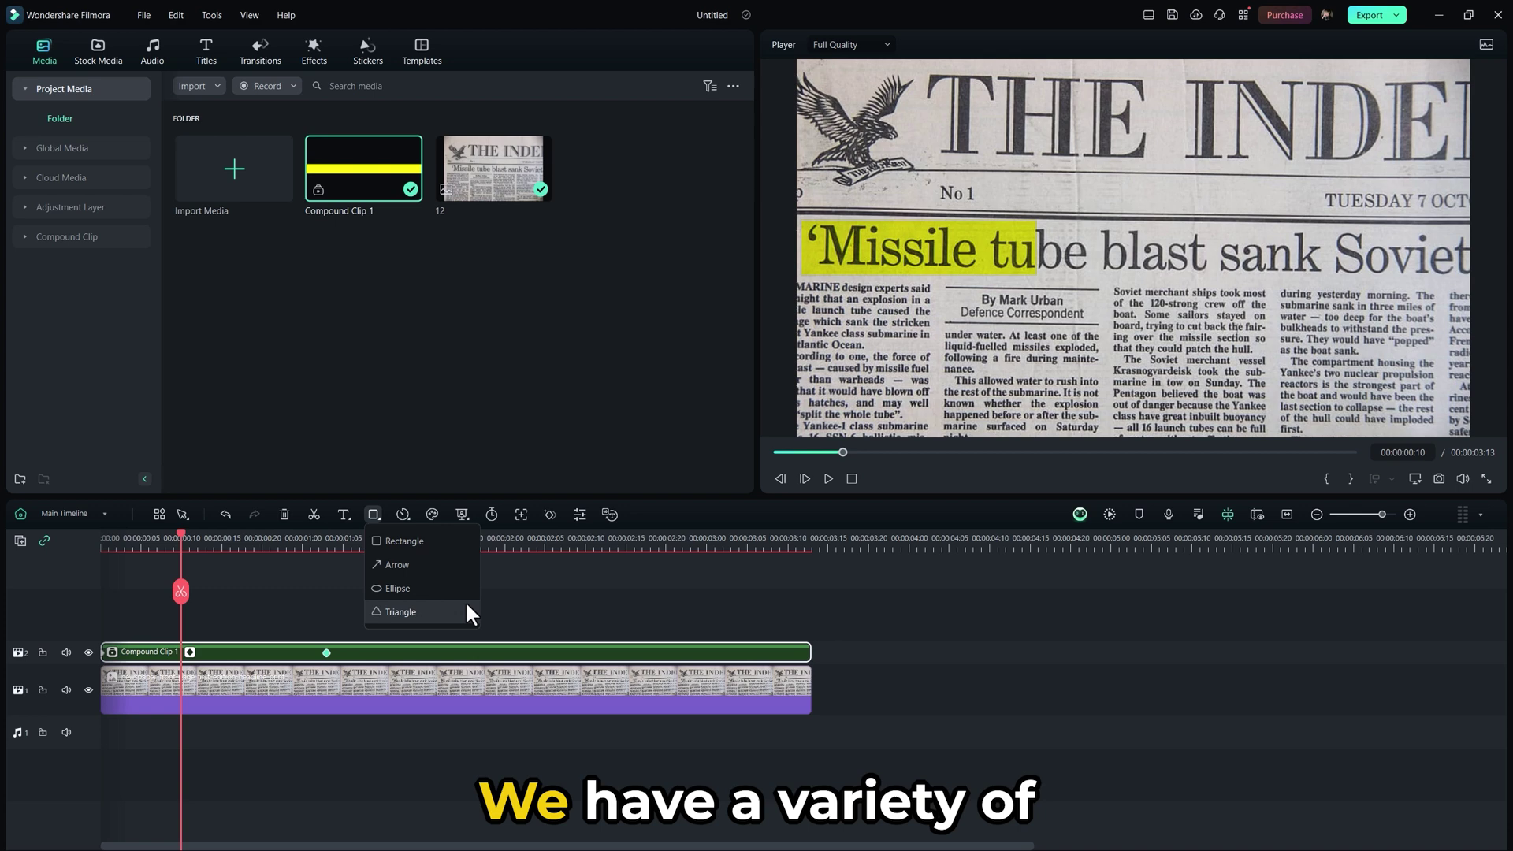
left_click(439, 564)
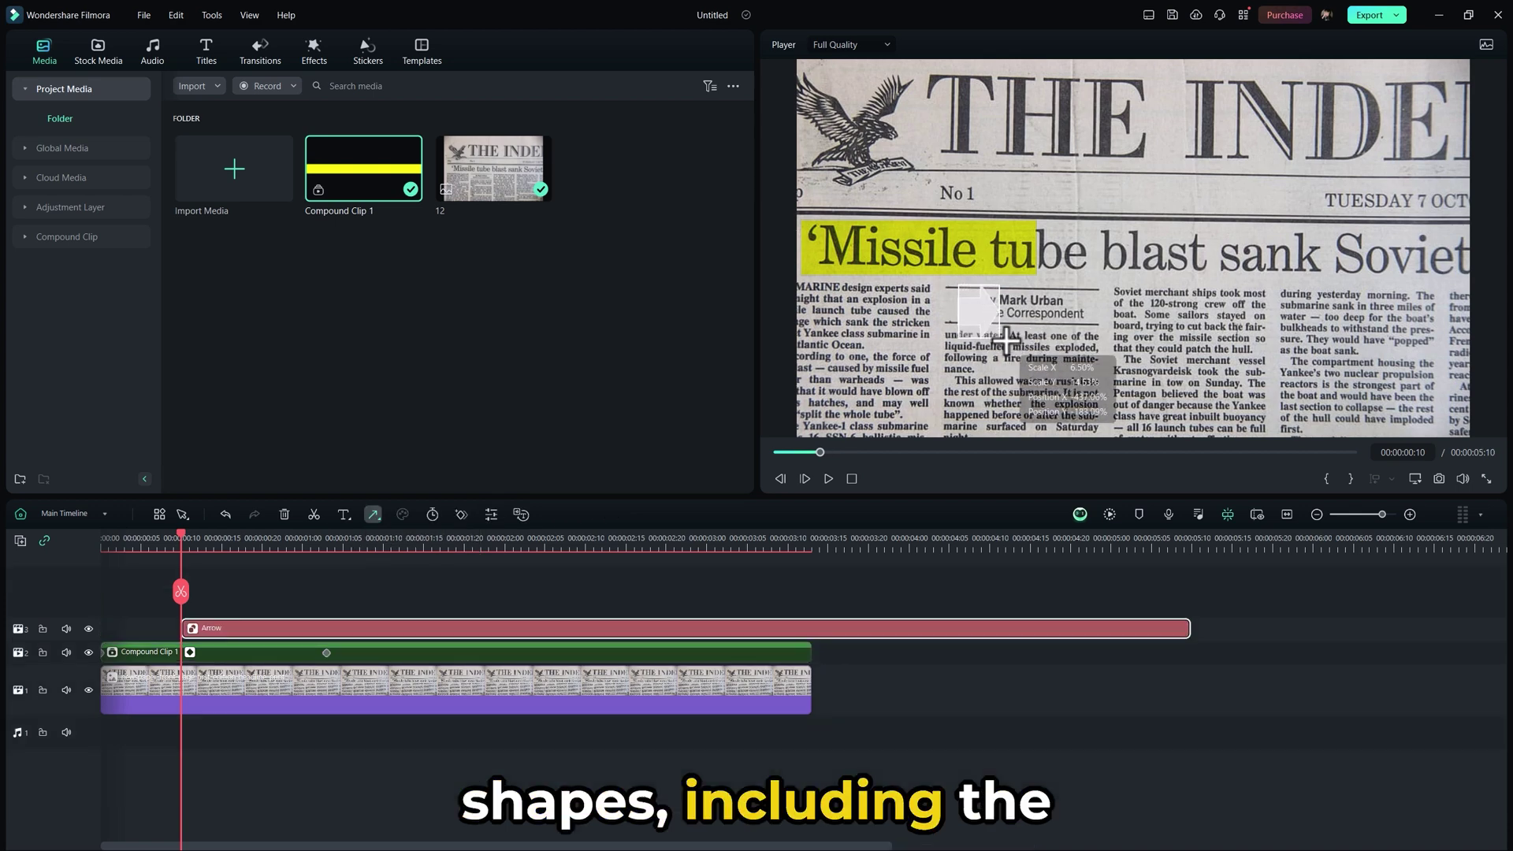
mouse_move(1119, 424)
left_mouse_down()
mouse_move(1242, 454)
mouse_move(1131, 364)
left_mouse_up()
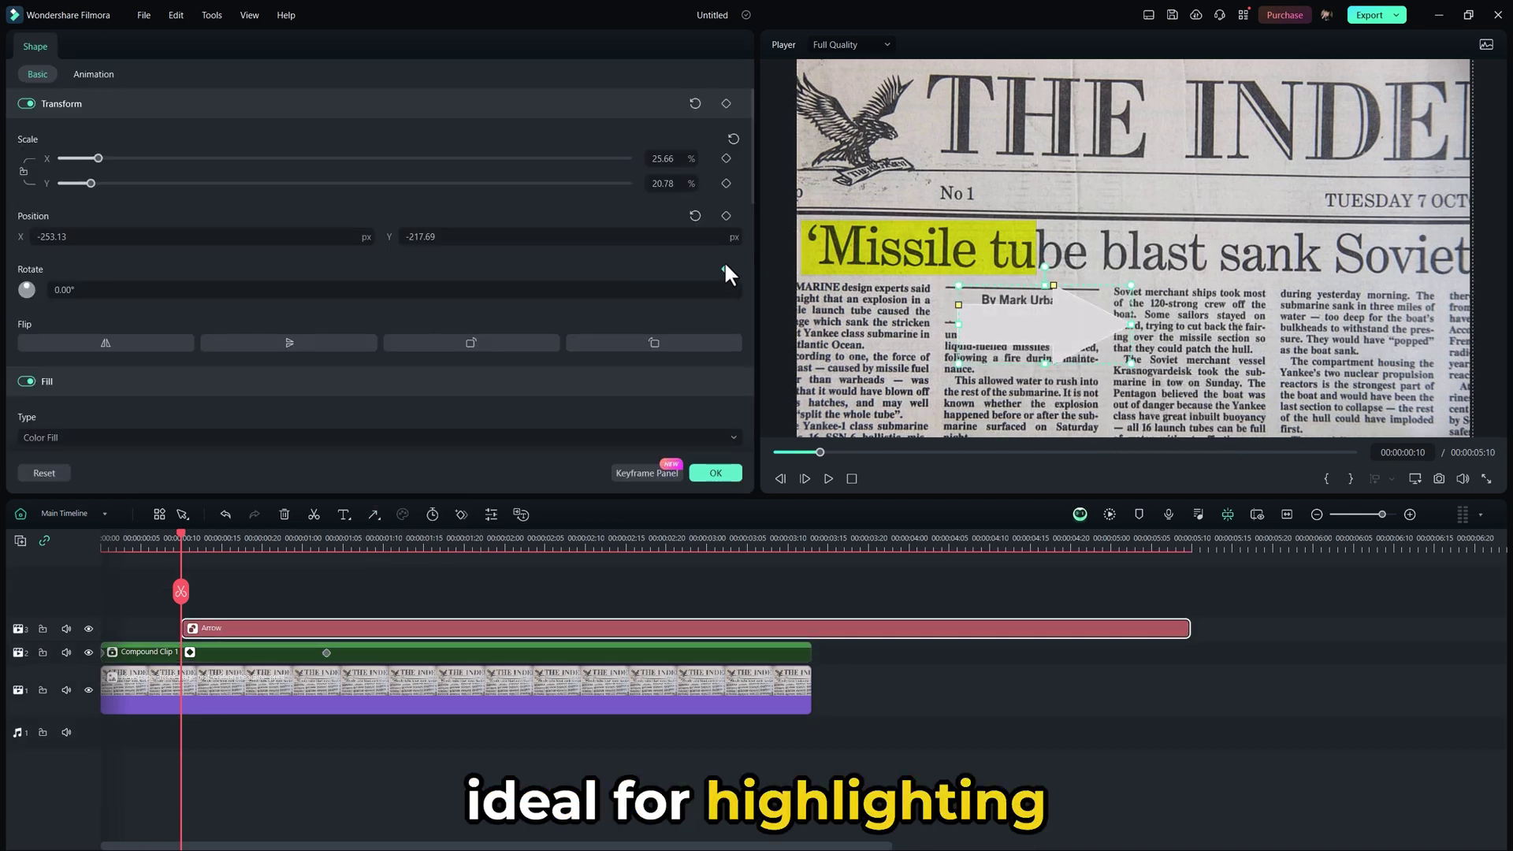
left_click(53, 181)
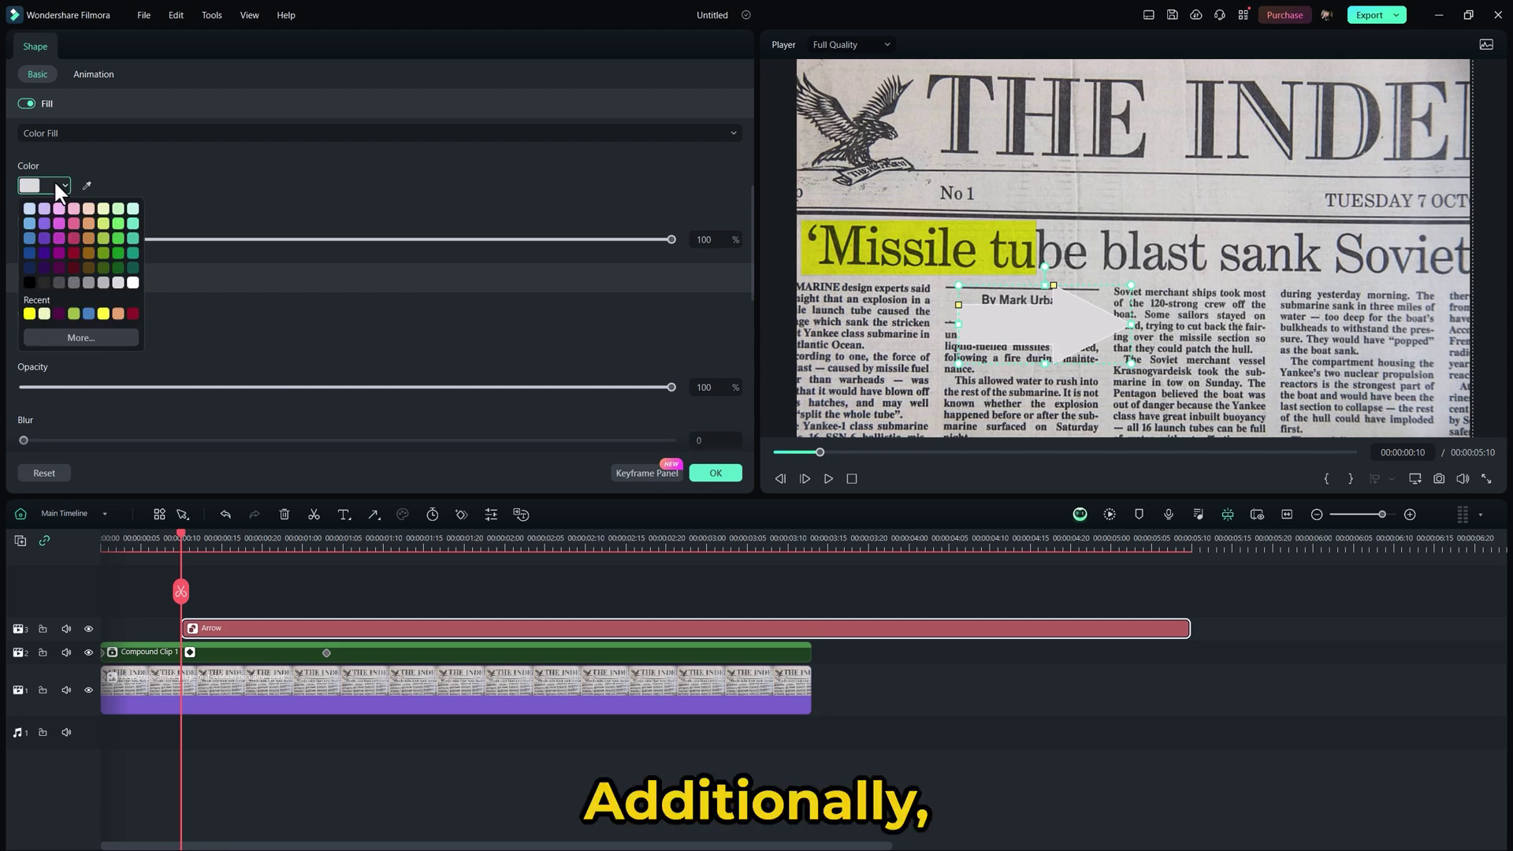
left_click(134, 313)
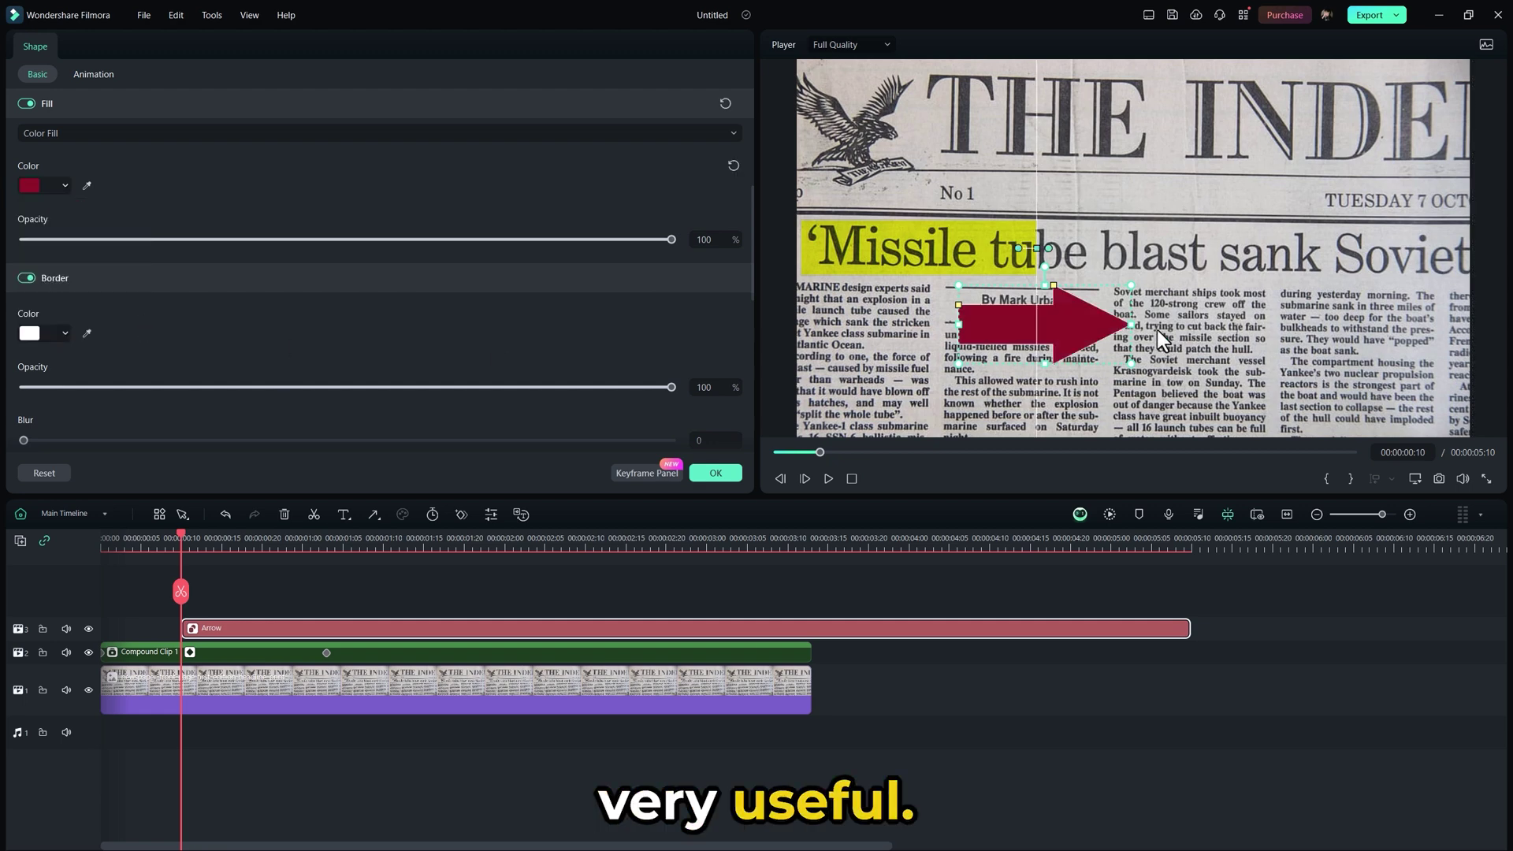